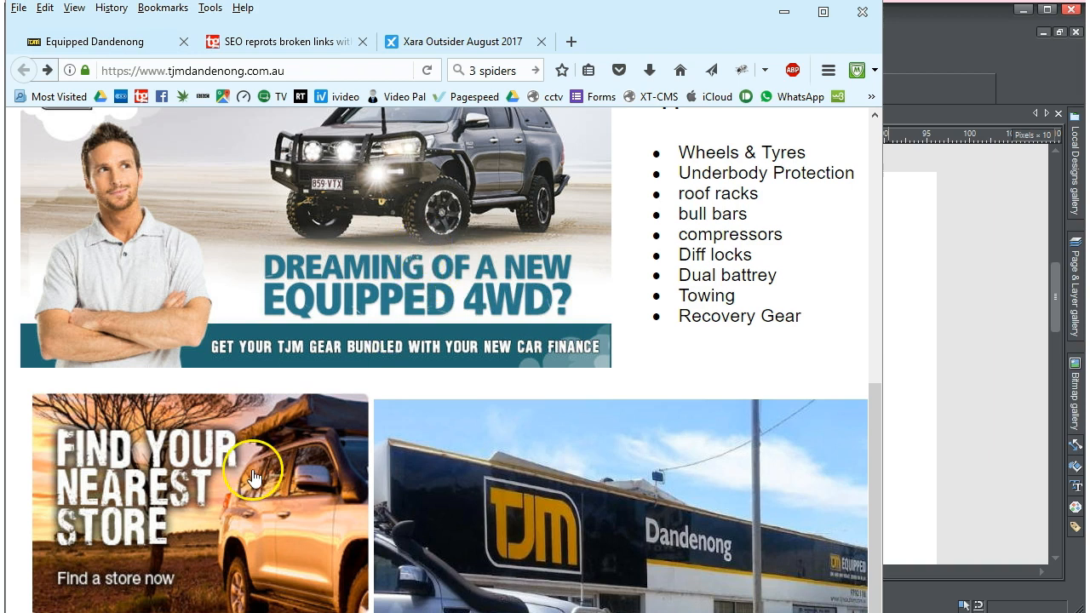
Step: Switch to Xara Designer Pro X and check the 4WD banner photo and the document's other images in the bitmap gallery
click(785, 13)
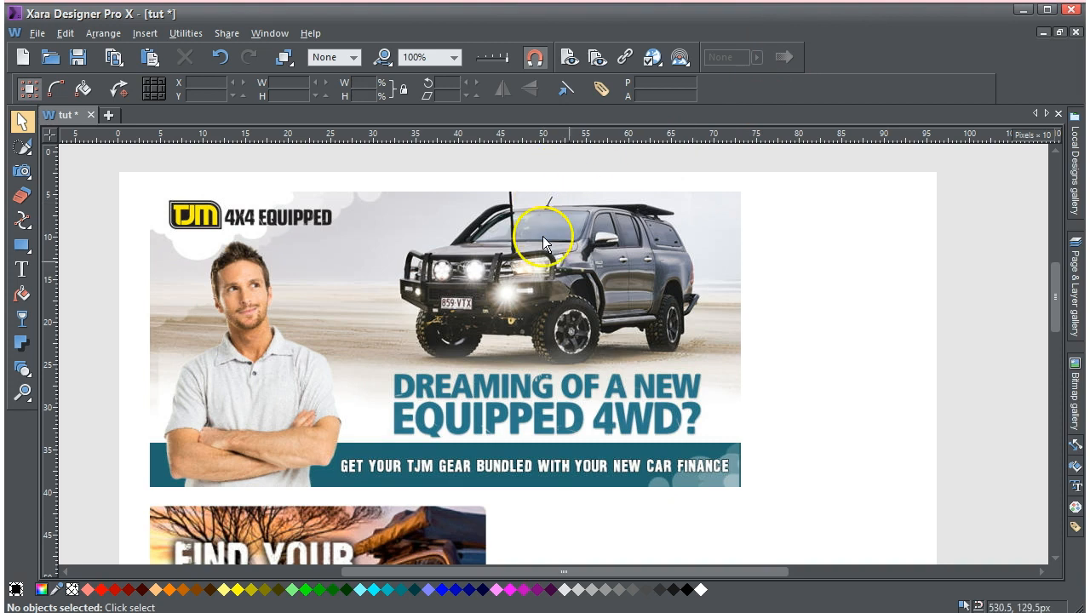
mouse_move(1057, 318)
mouse_down()
mouse_move(1056, 394)
mouse_move(1044, 306)
mouse_up()
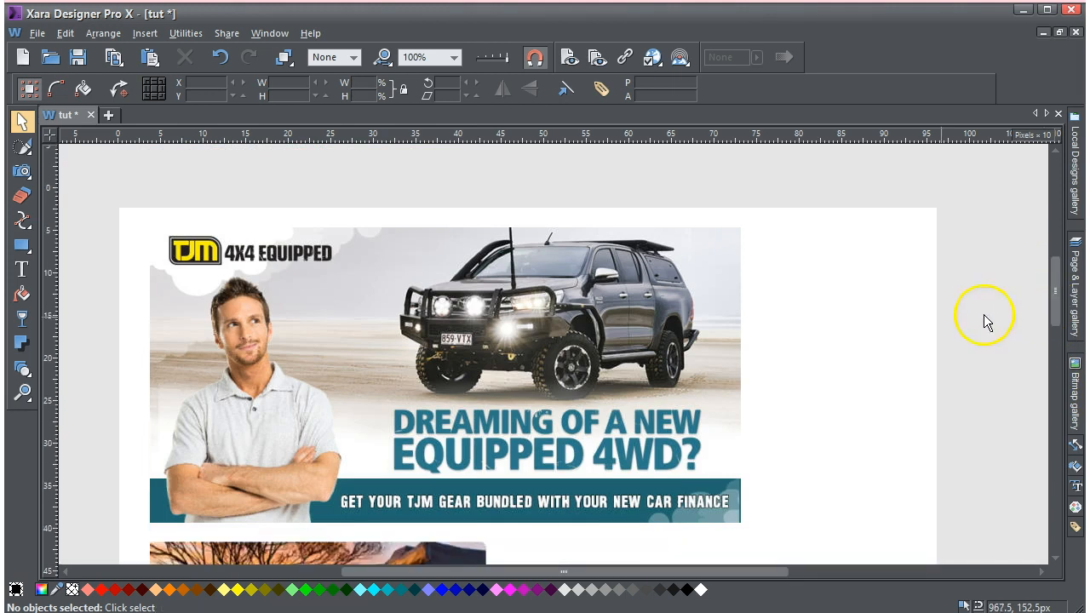
click(602, 339)
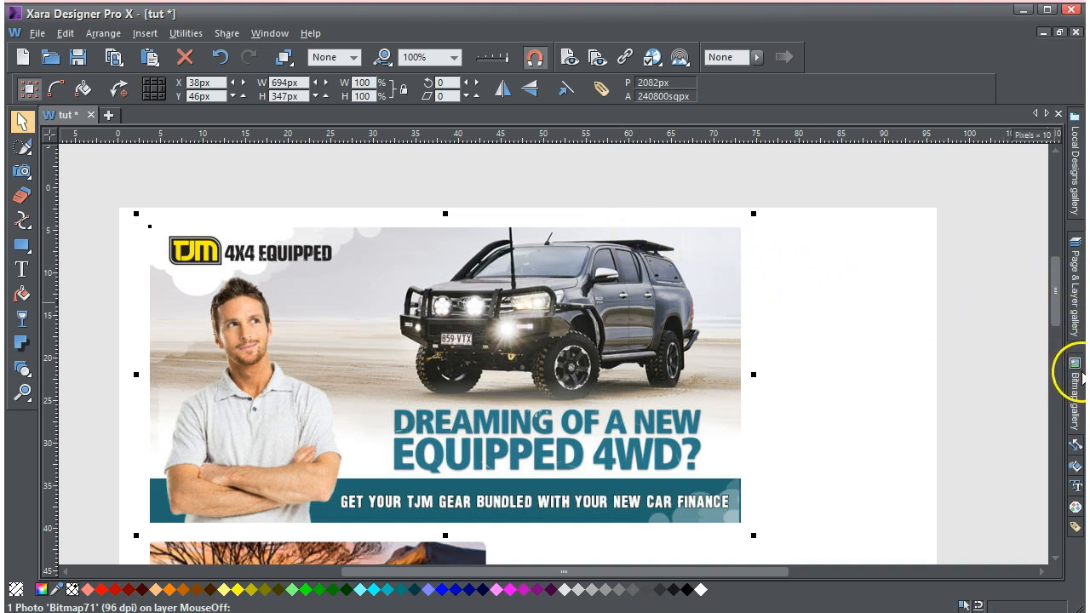
click(1077, 382)
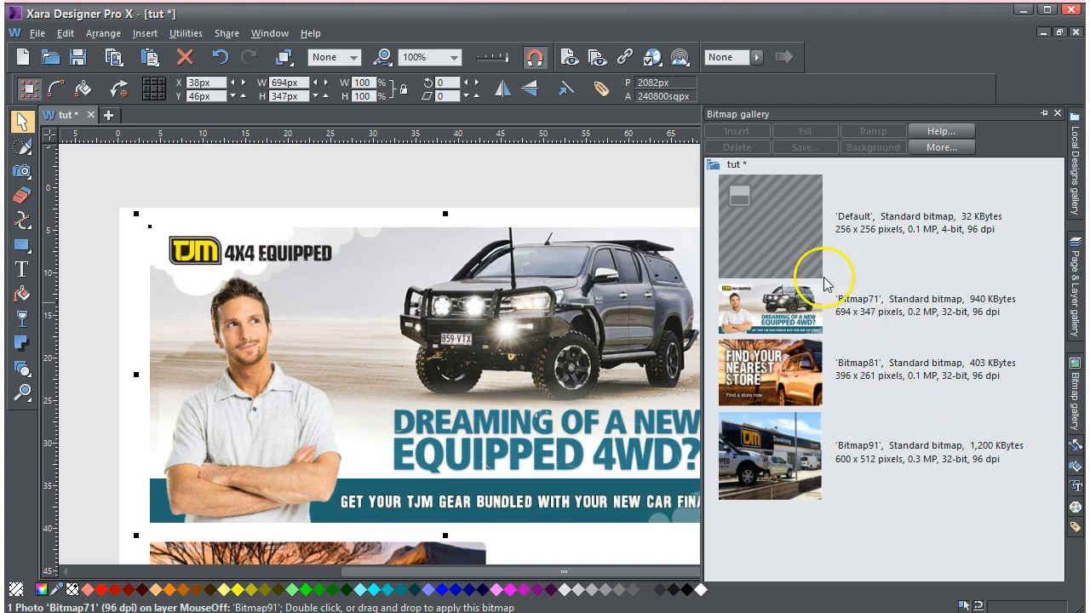
click(622, 187)
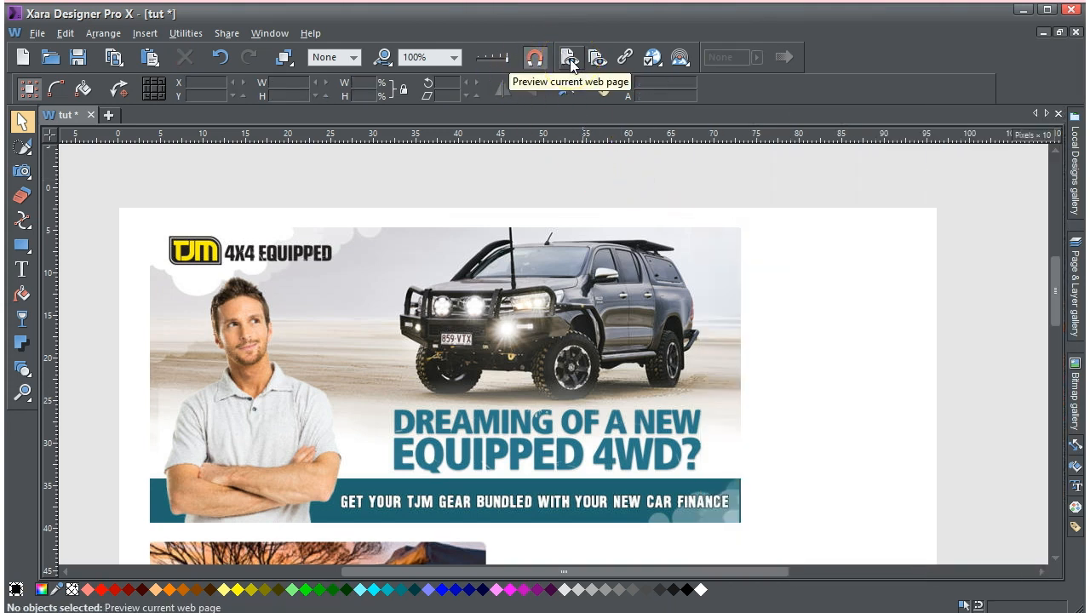
Step: Preview the current web page in Firefox and view the image info of the 4WD banner
click(570, 59)
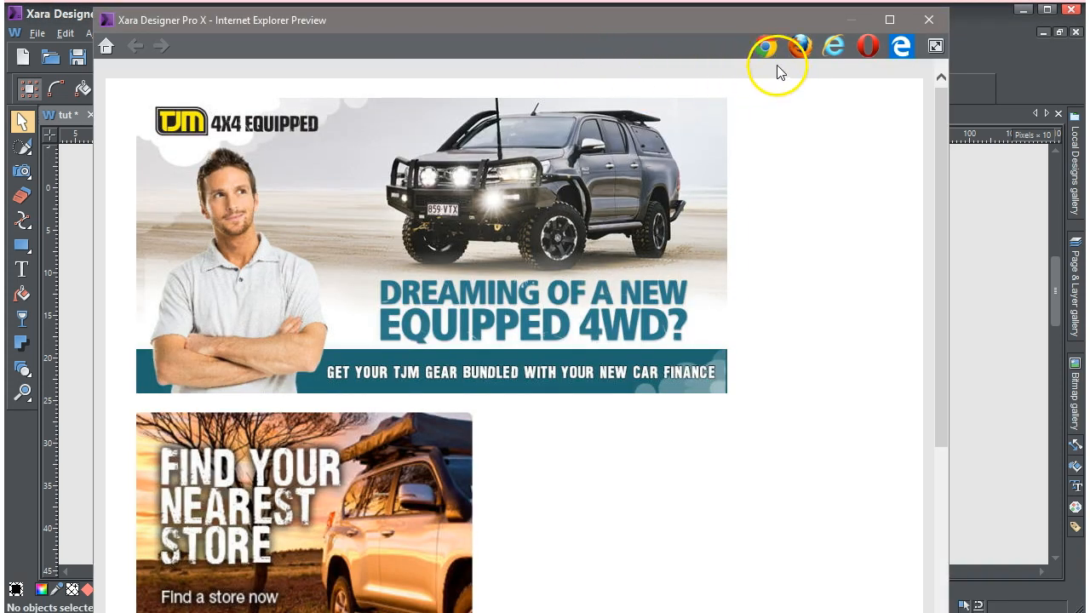
click(798, 48)
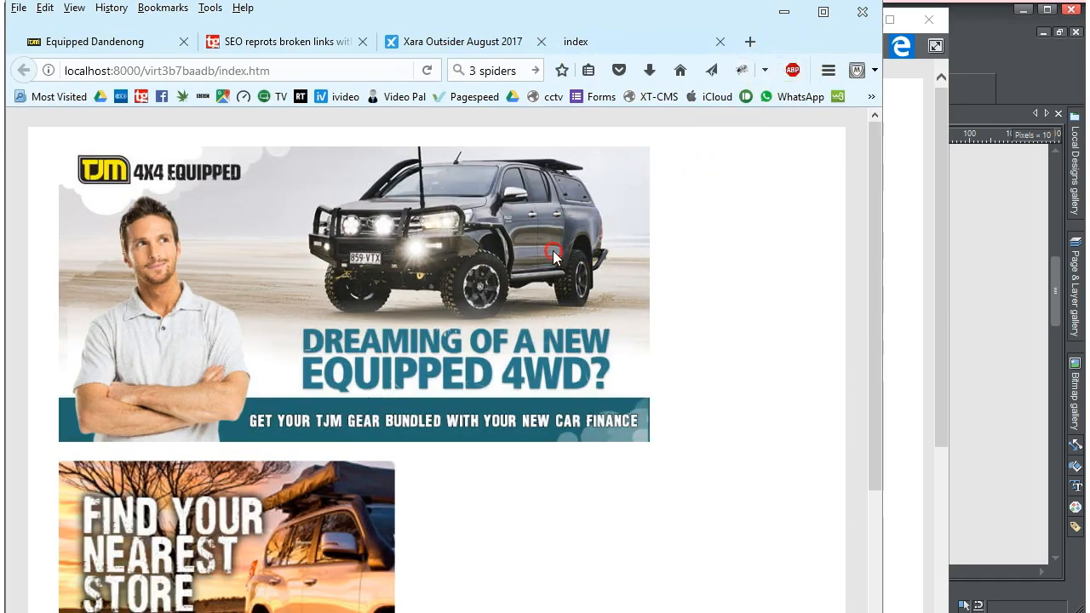
right_click(553, 255)
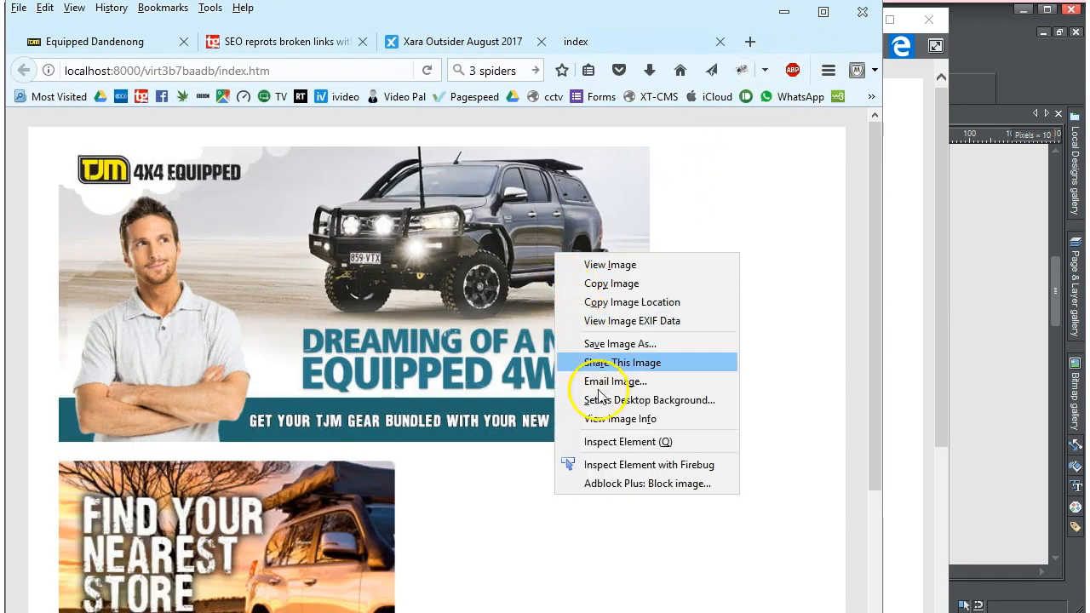
click(612, 420)
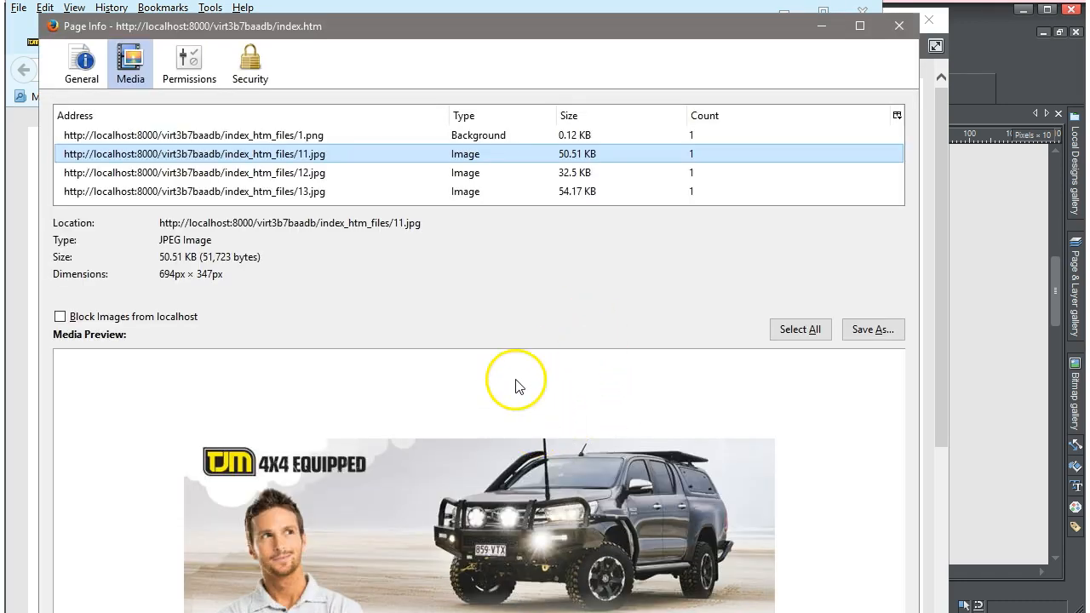
Step: Compare the file sizes and dimensions of 12.jpg, 13.jpg and 11.jpg in the page info, and dismiss it
click(577, 174)
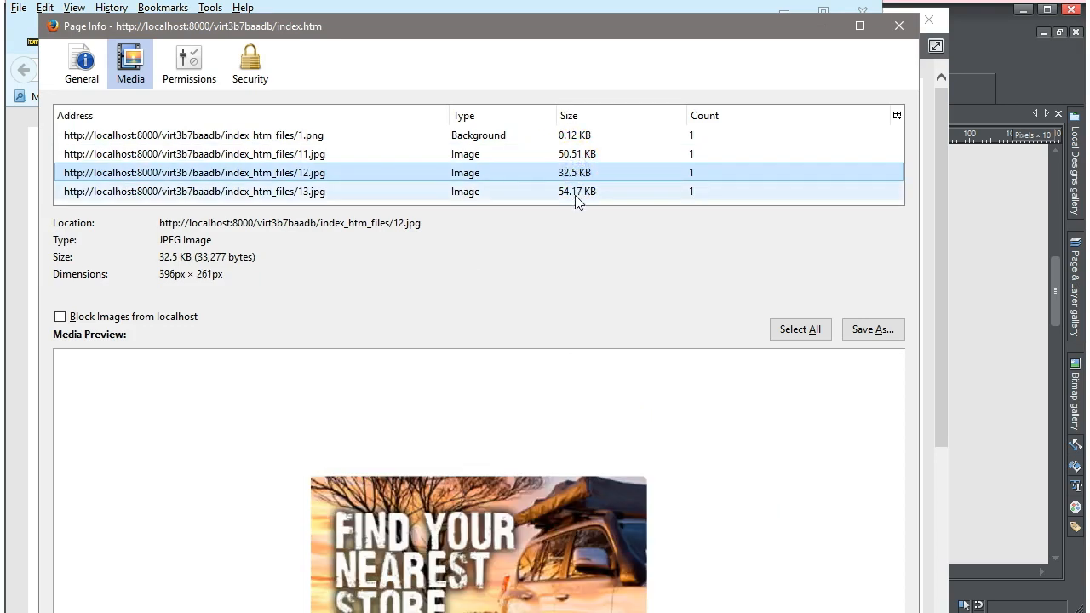
click(577, 193)
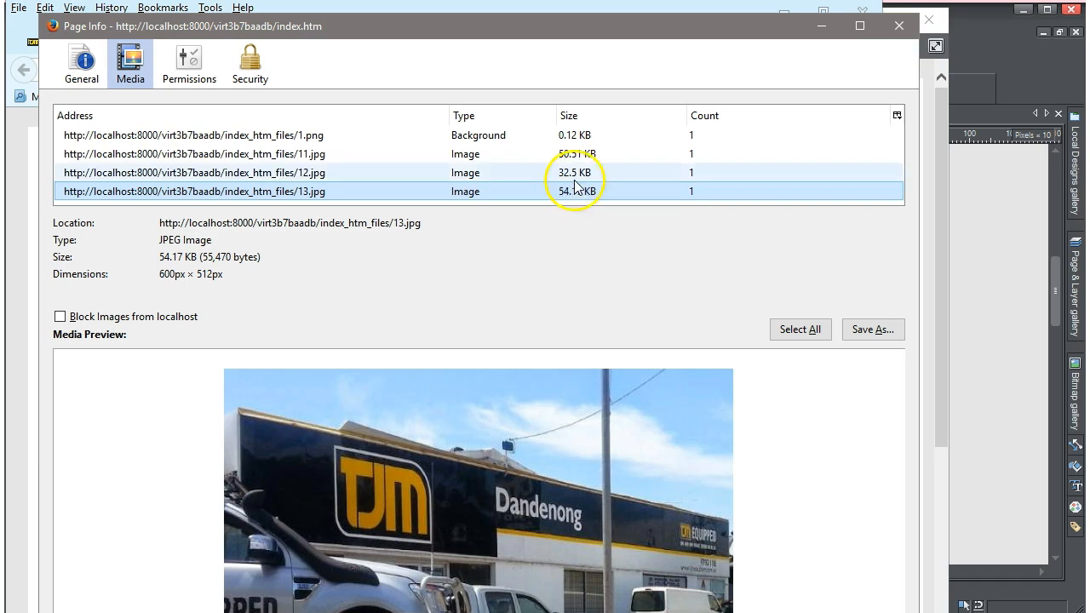
click(579, 153)
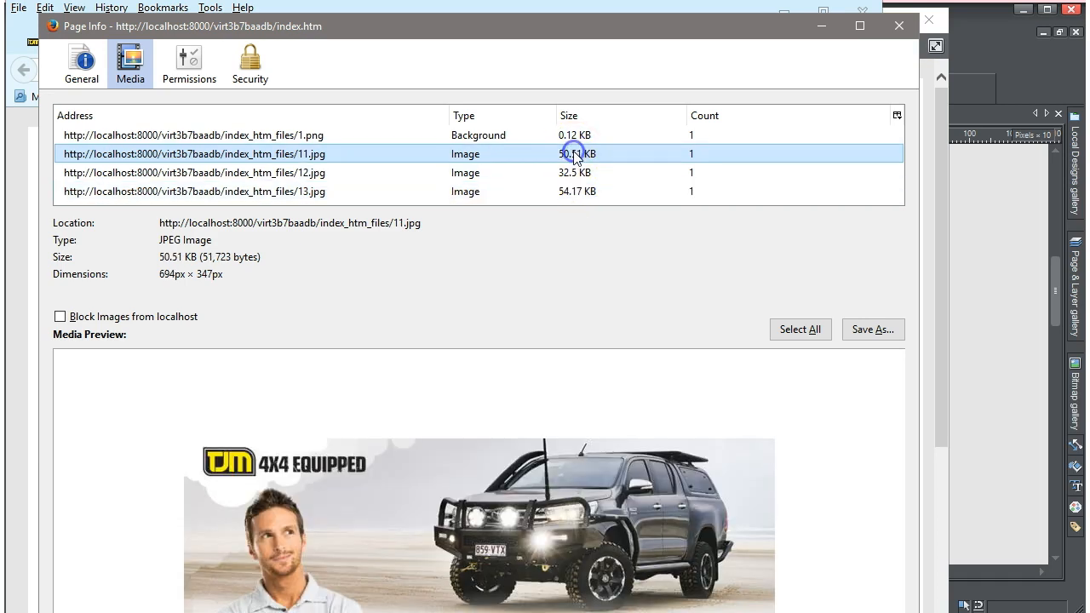
click(824, 31)
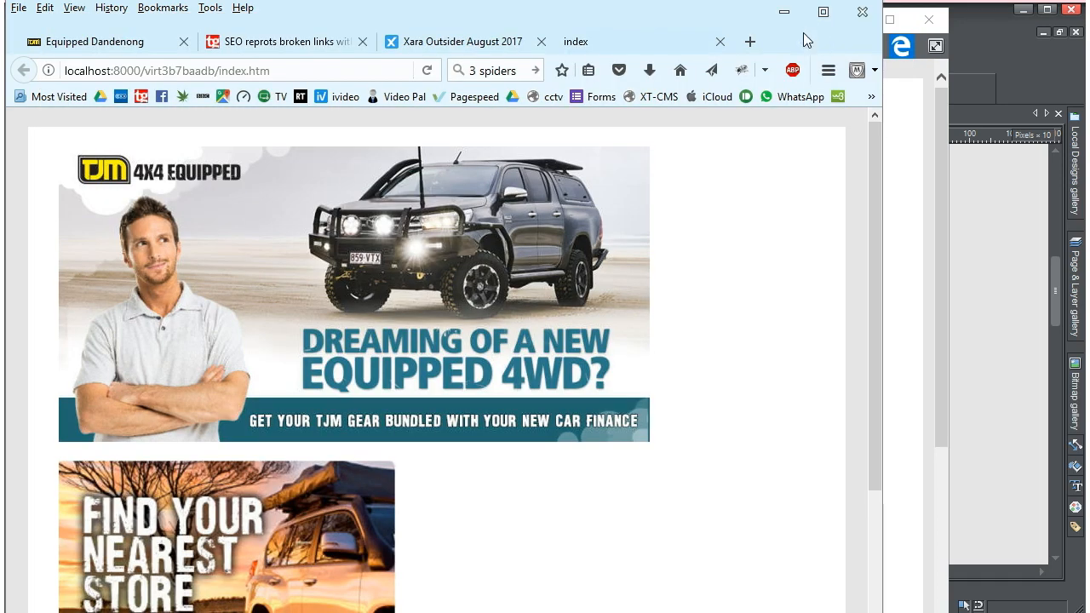
Step: Minimise Firefox with its tabs kept open and close the web page preview to return to the design
click(860, 15)
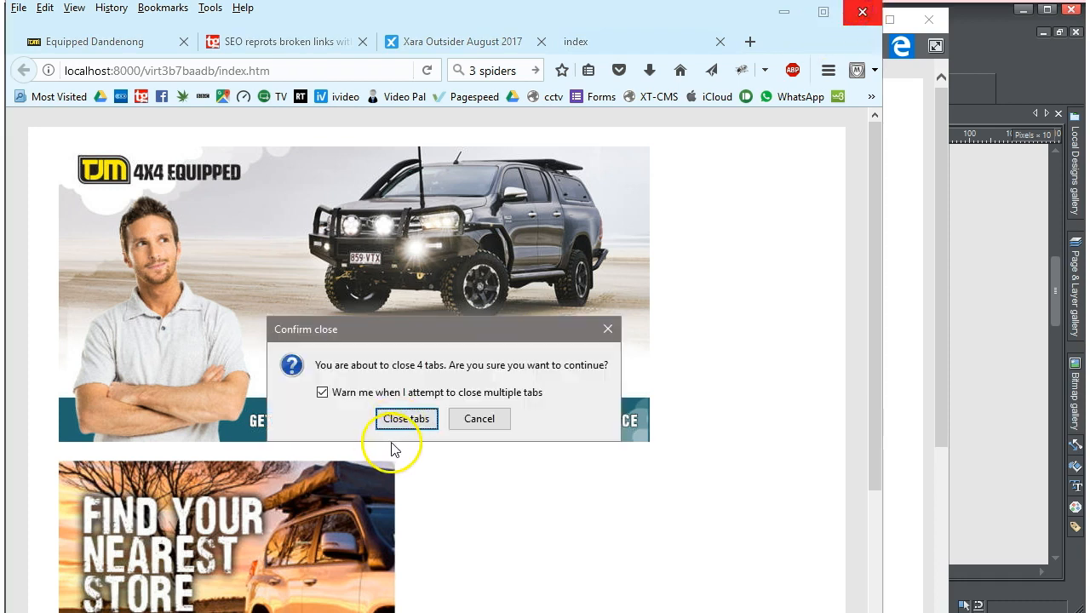
click(470, 419)
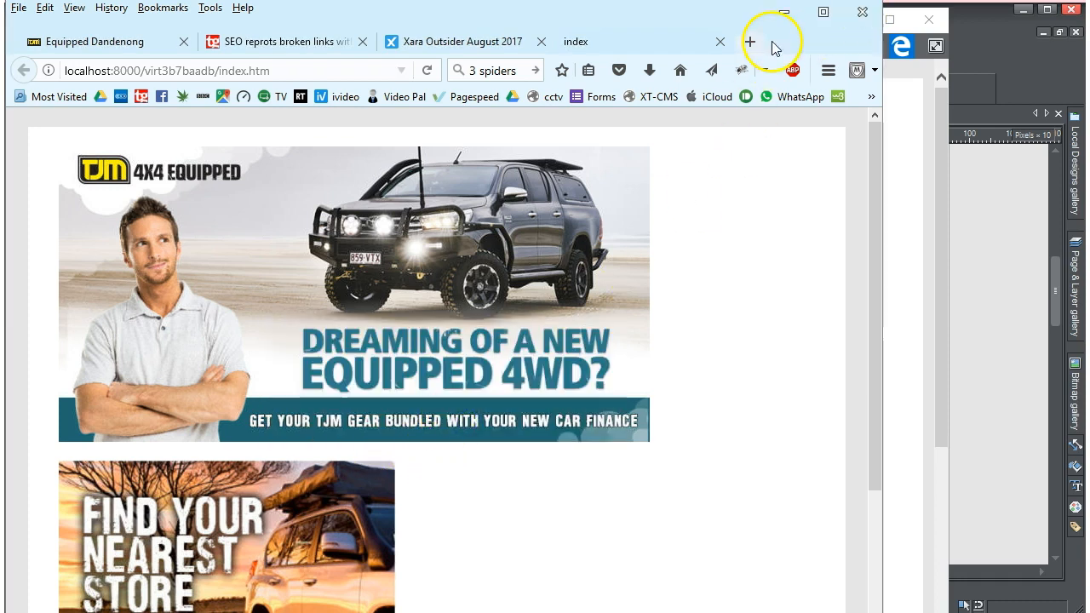
click(785, 14)
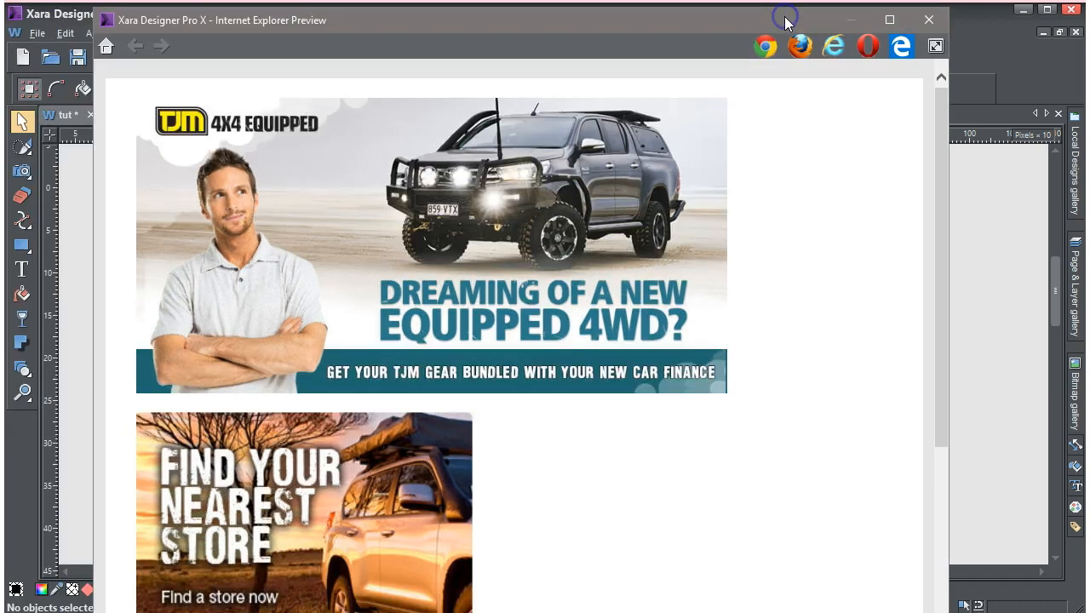
click(929, 22)
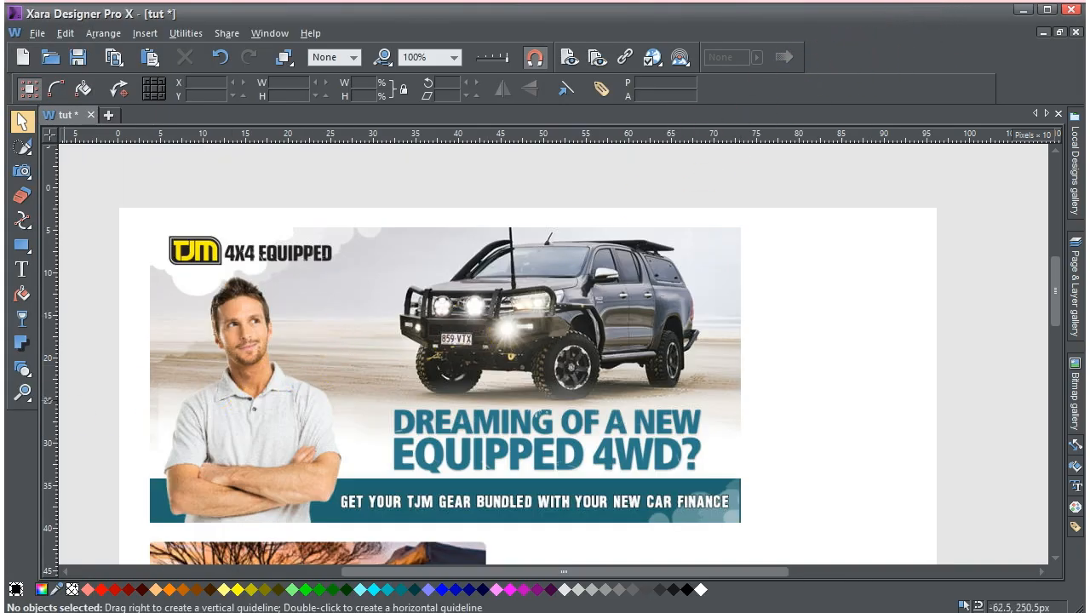
Step: Check the web image type and JPEG quality settings in the 4WD banner photo's web properties
mouse_move(1053, 277)
mouse_down()
mouse_move(1052, 358)
mouse_move(1055, 295)
mouse_up()
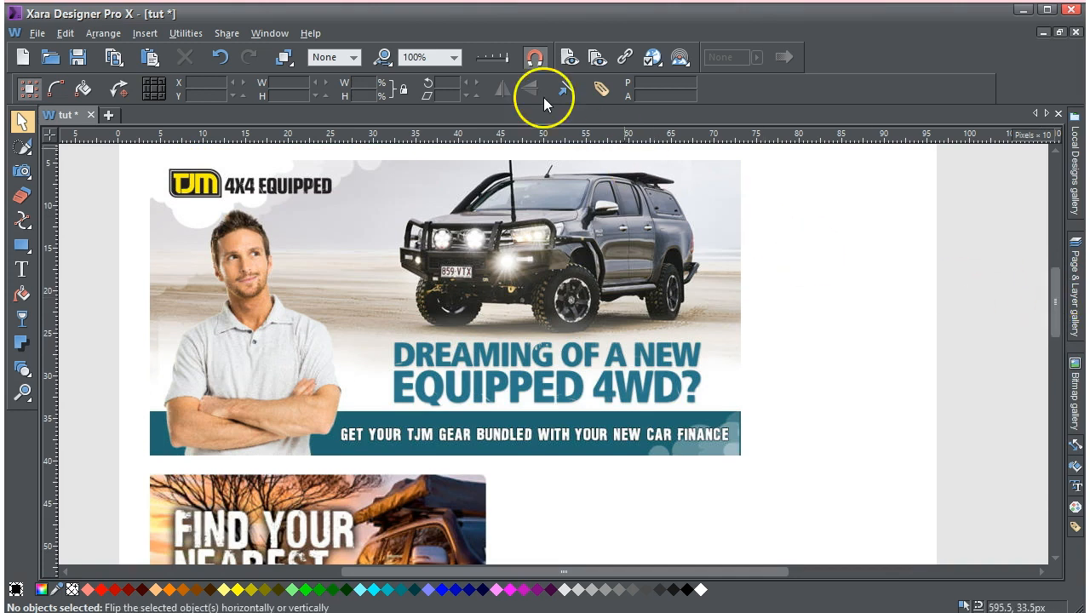
click(452, 57)
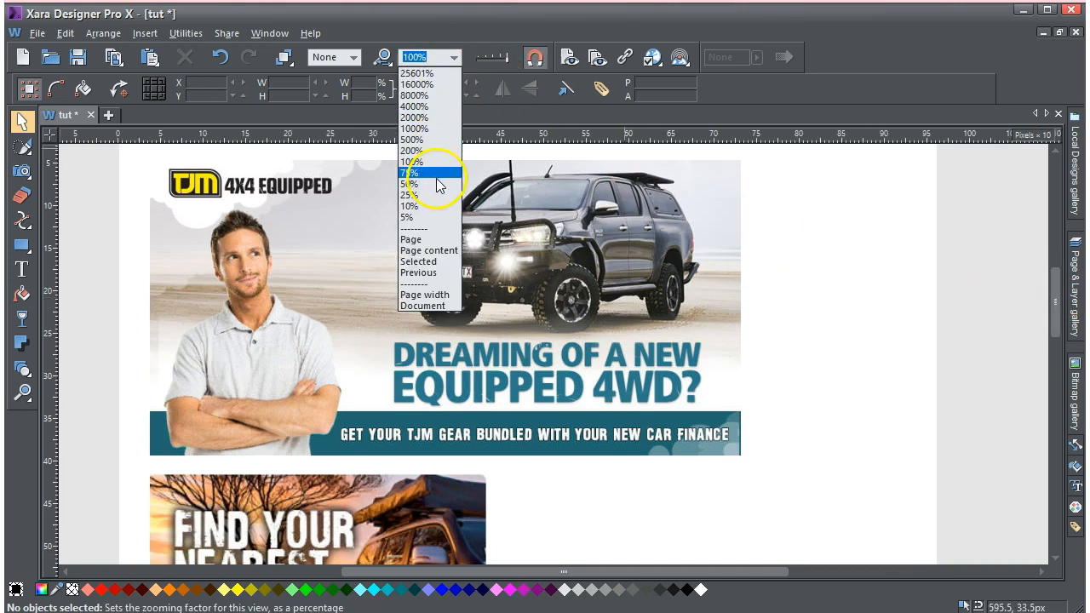
click(435, 188)
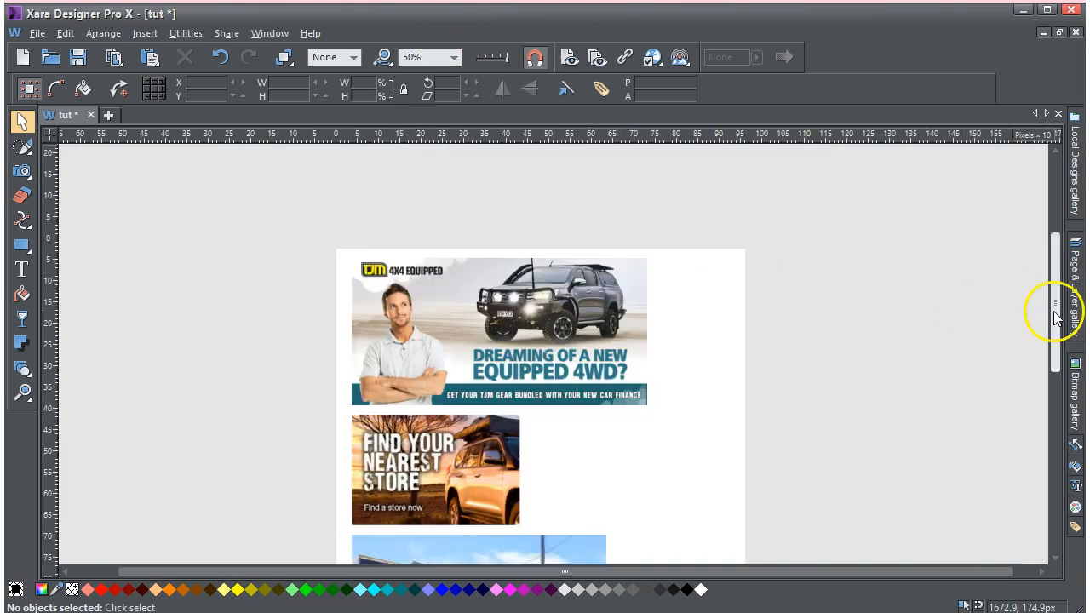
drag(1054, 317, 1051, 348)
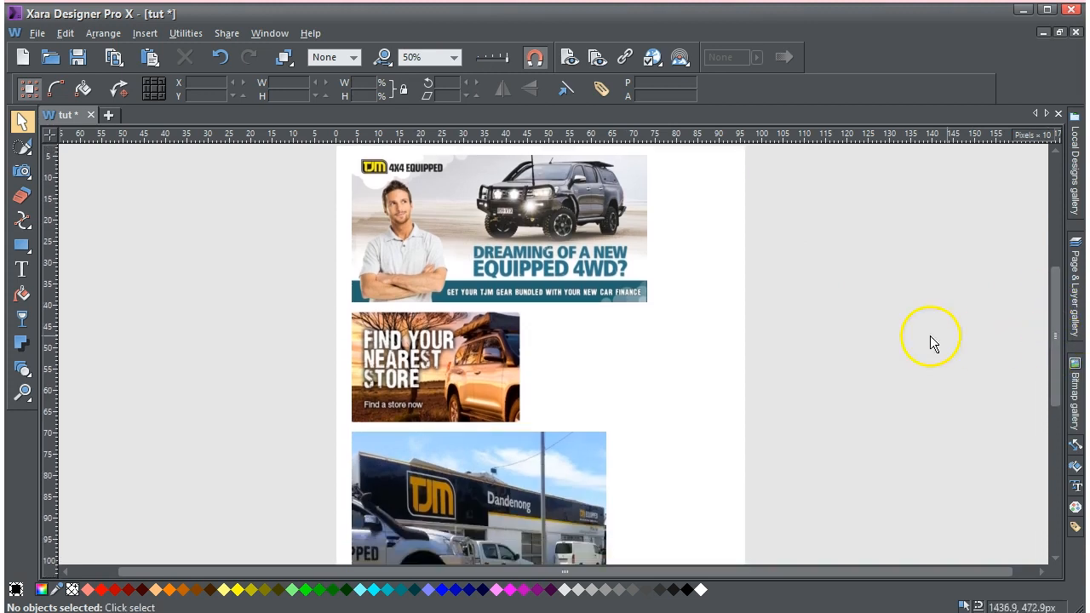
click(539, 272)
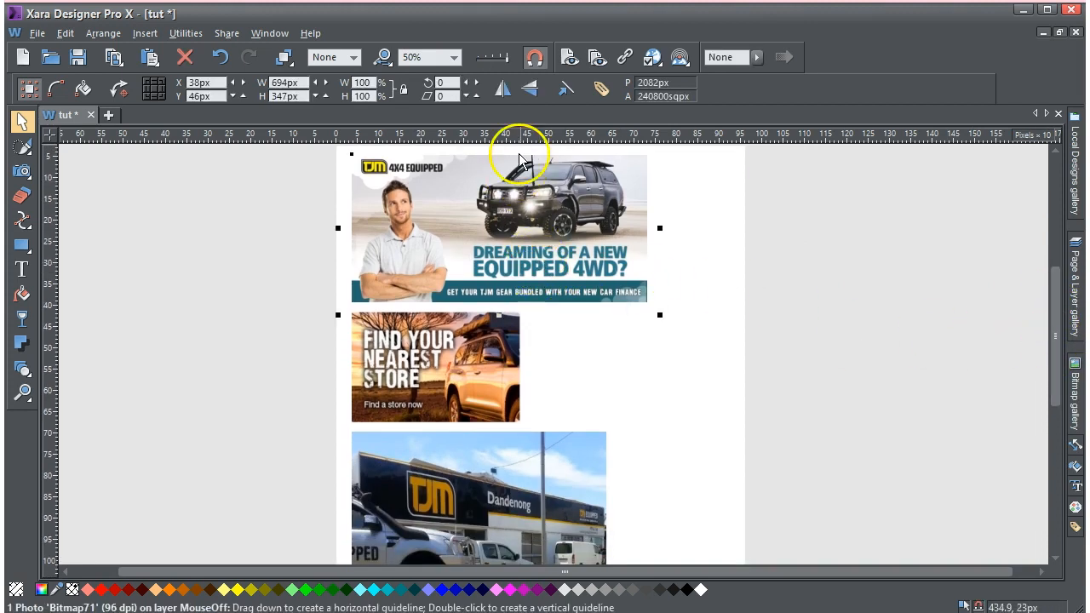
click(626, 58)
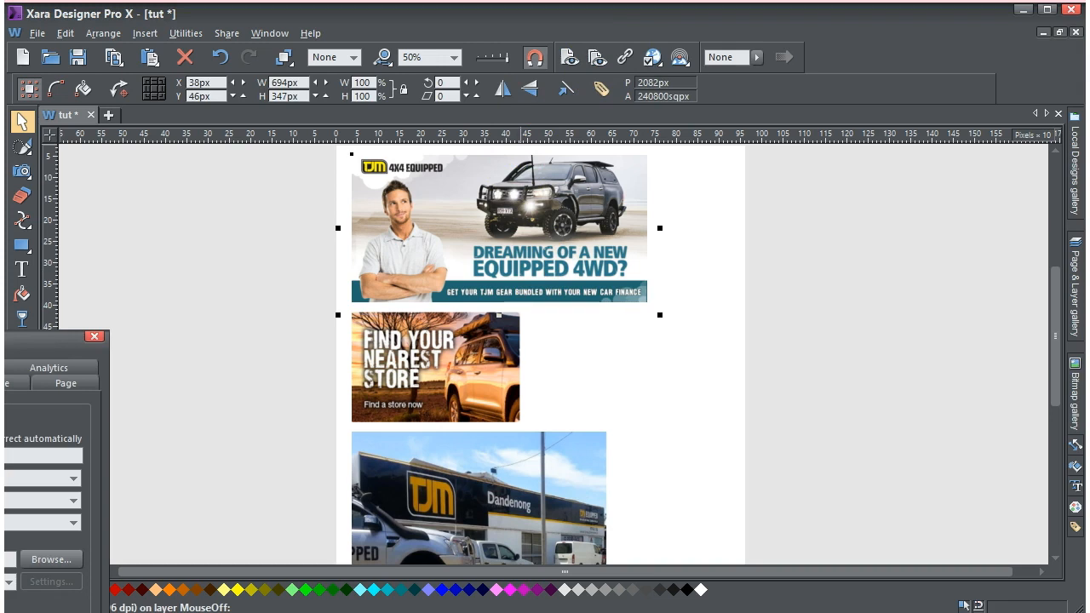
drag(51, 336, 300, 104)
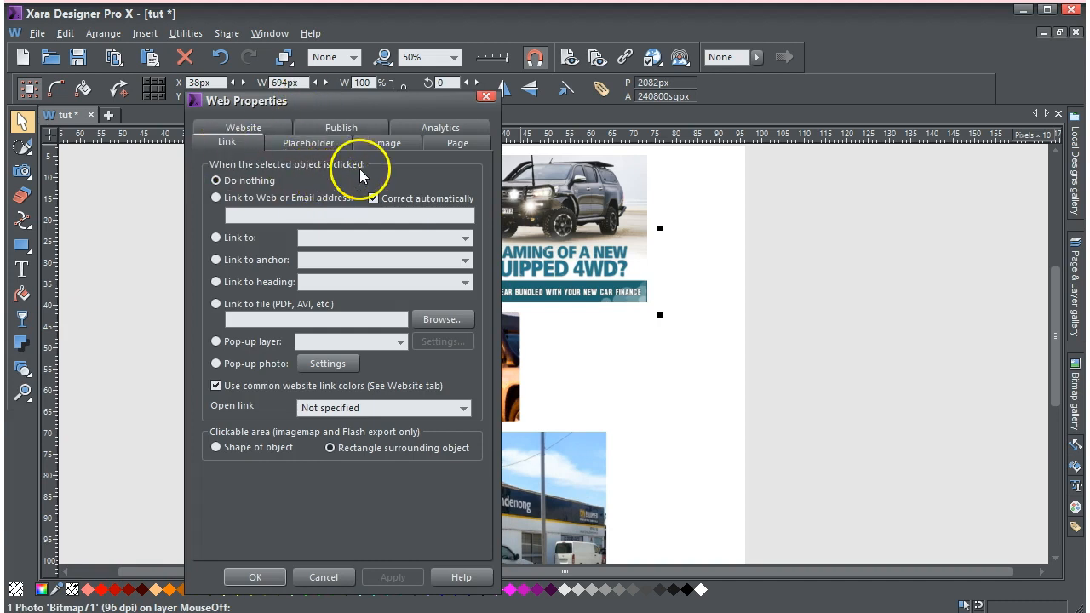
click(387, 142)
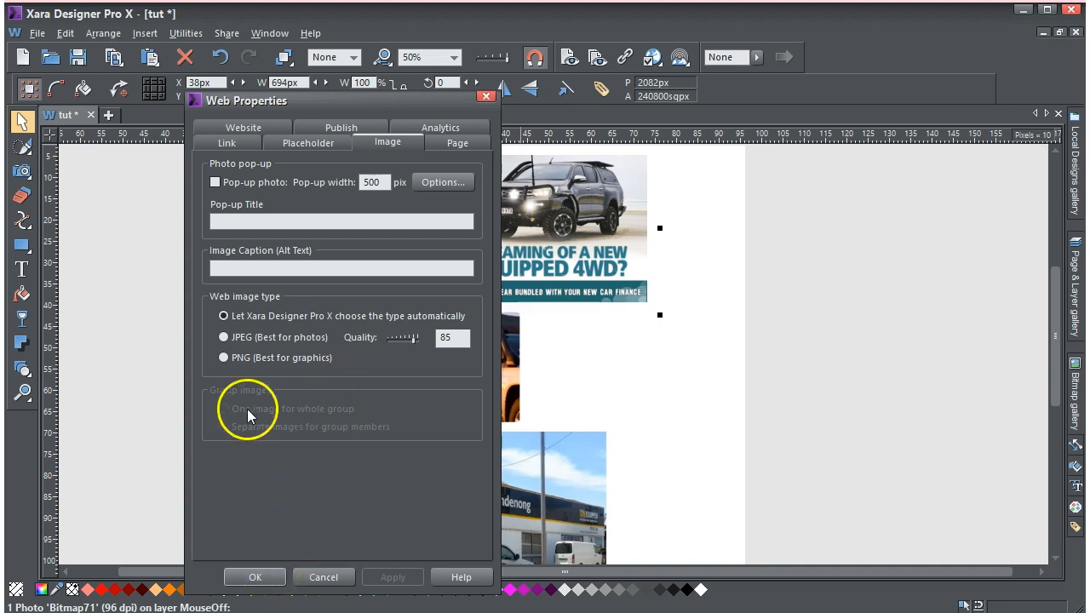
click(273, 580)
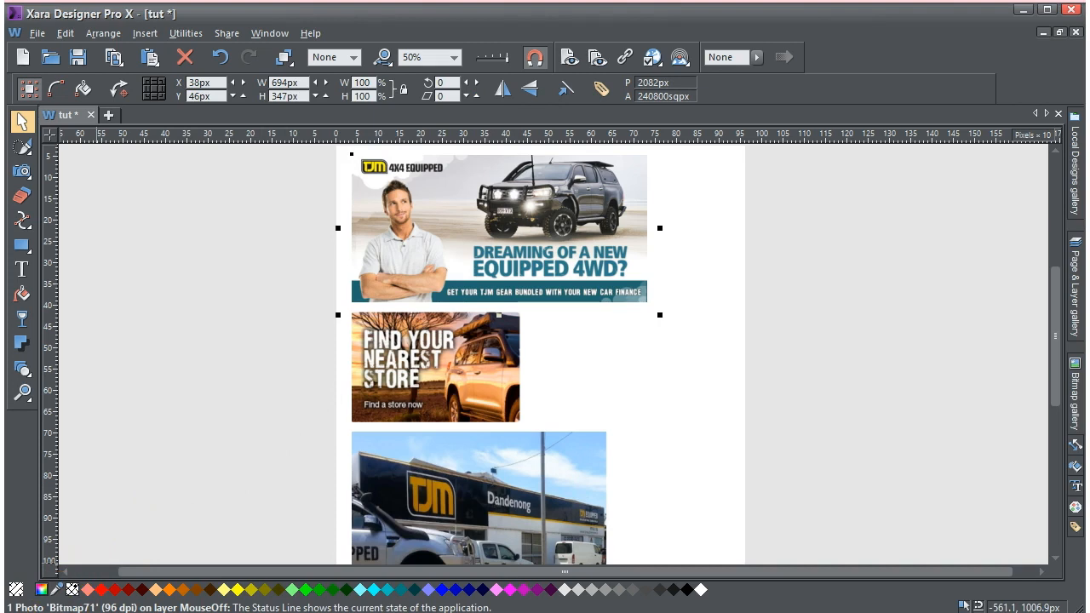
Step: Start publishing the website to an alternative web host and select the parkeston.com publishing profile
click(39, 34)
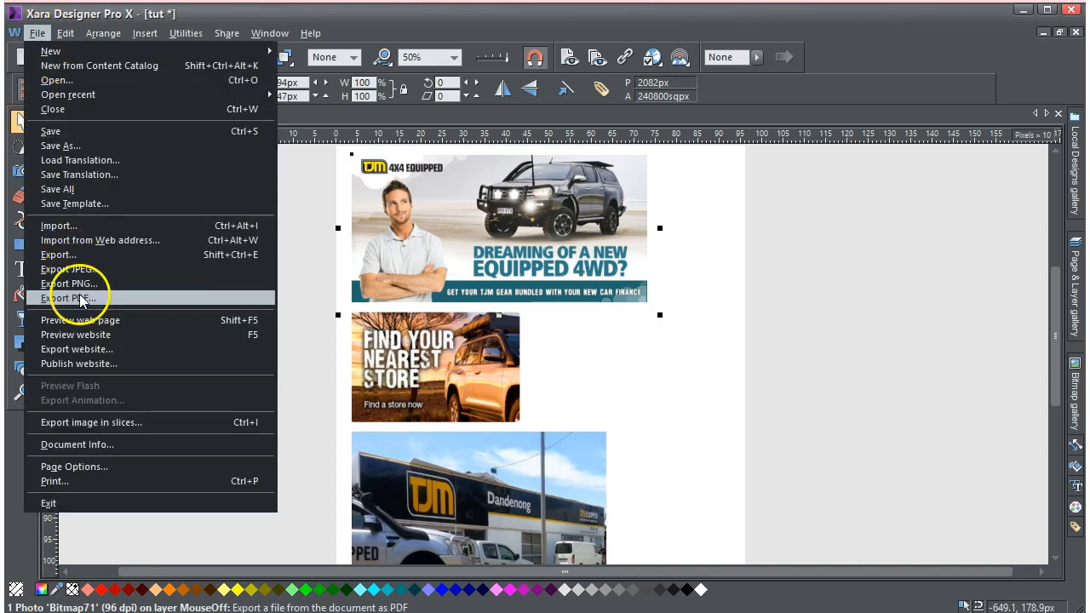
click(96, 363)
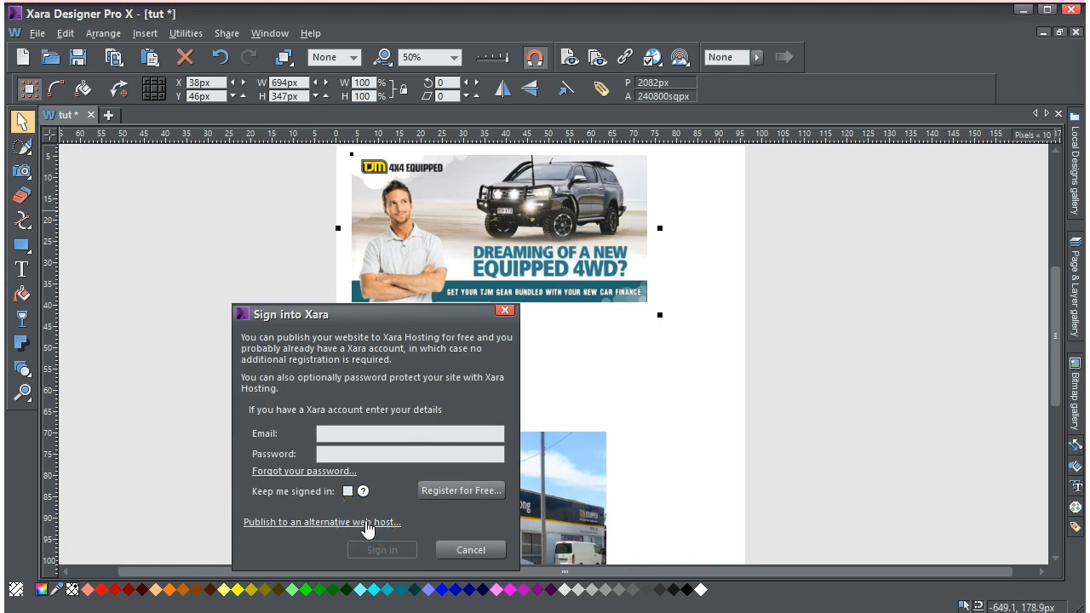
click(364, 522)
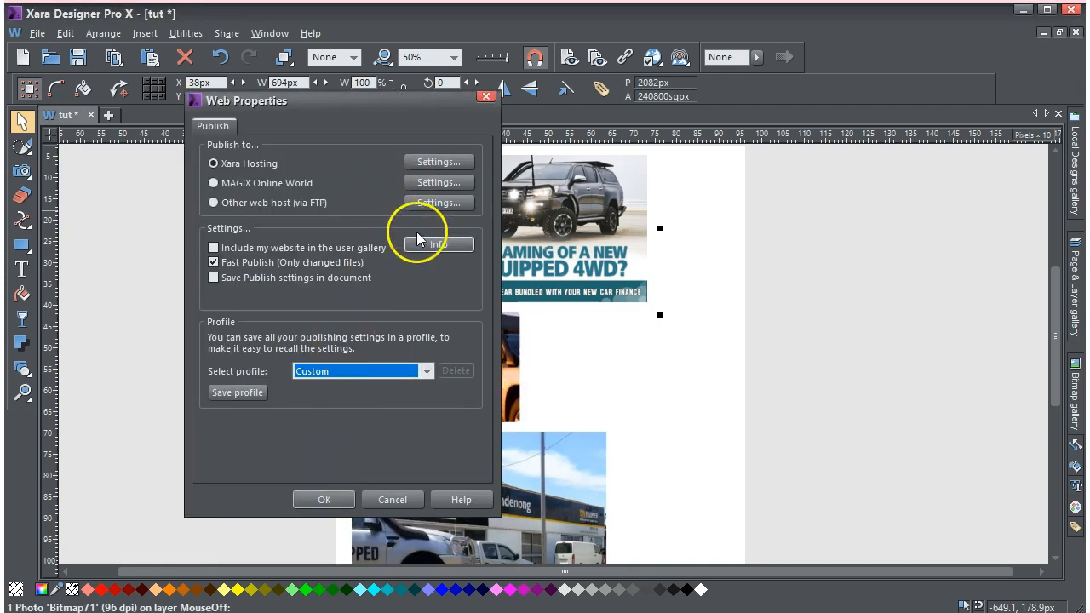
click(426, 372)
click(397, 396)
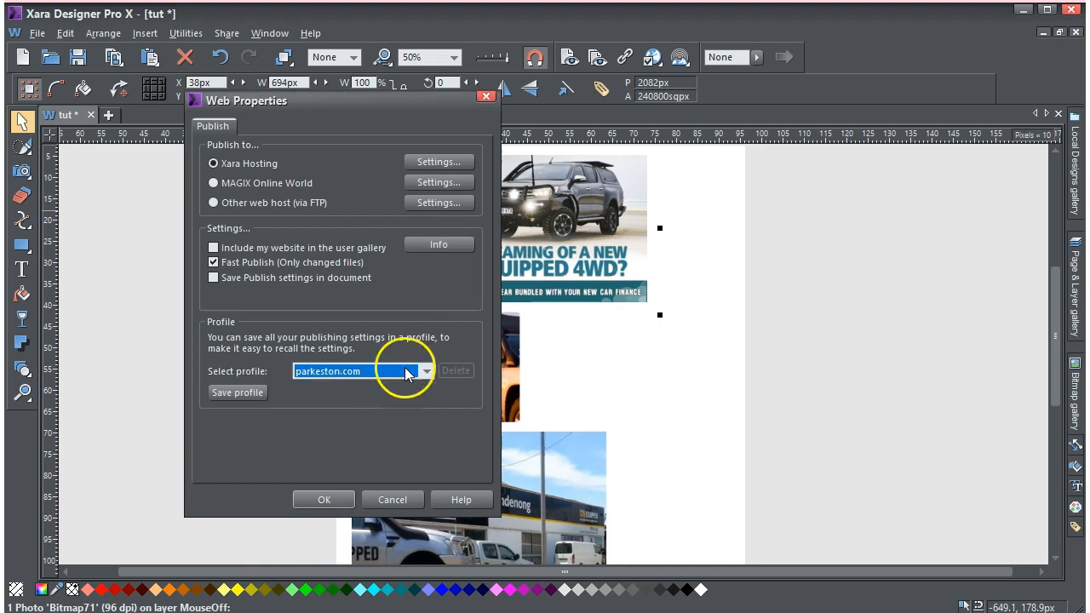
Step: Set the FTP host's sub-folder to public_html/4x4 and accept the publish settings
click(438, 202)
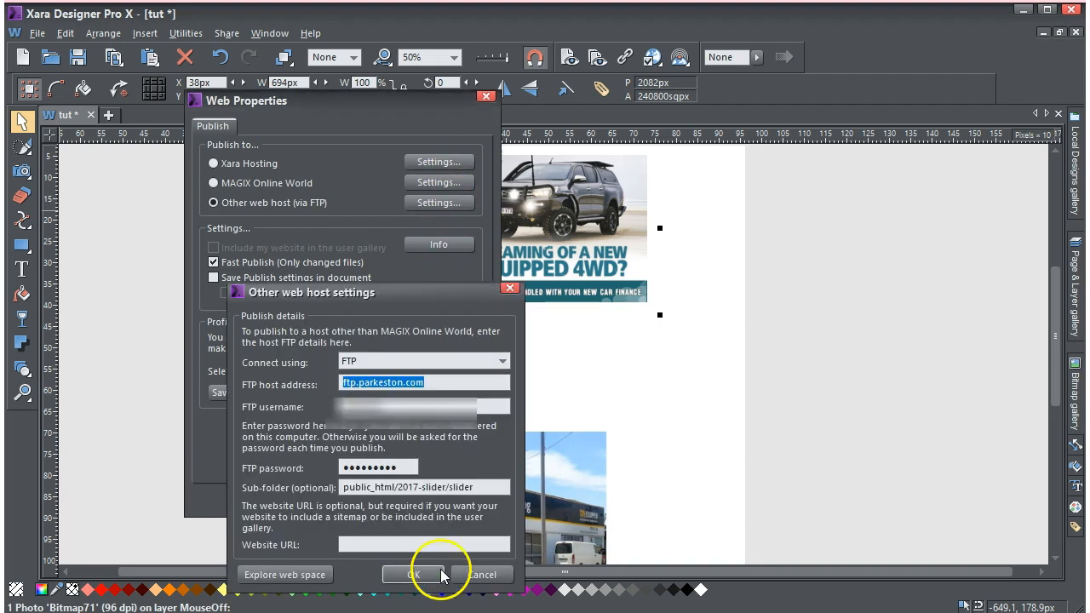
drag(472, 487, 400, 491)
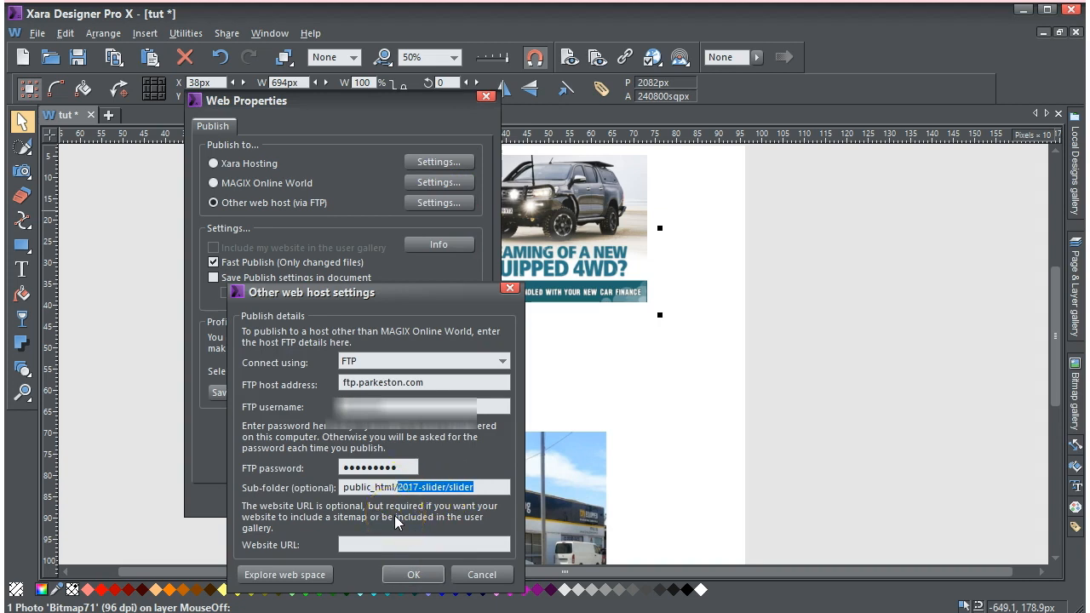
text(4x4)
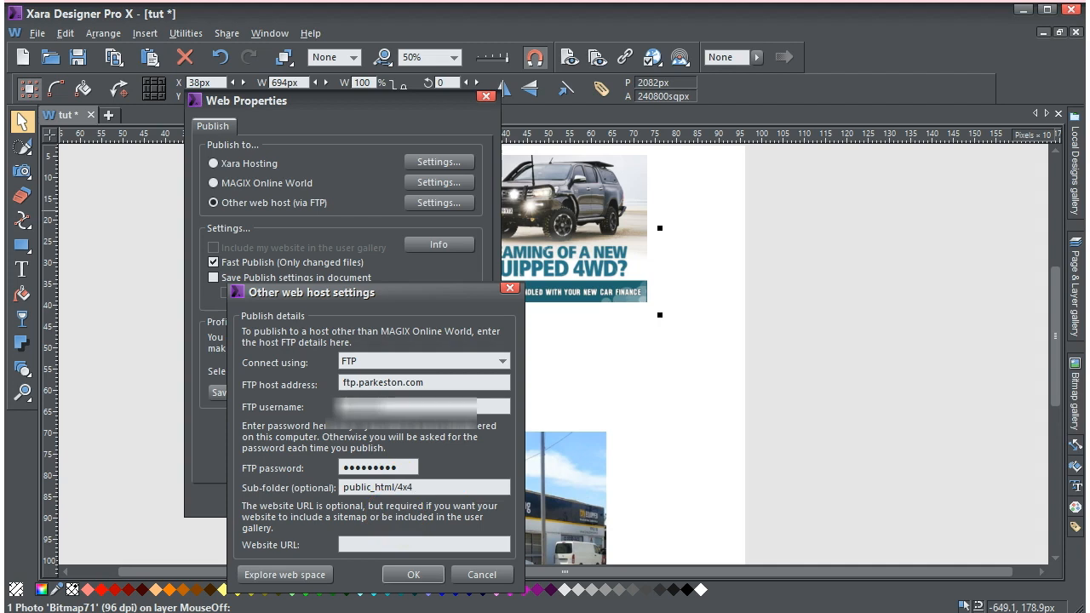
click(413, 574)
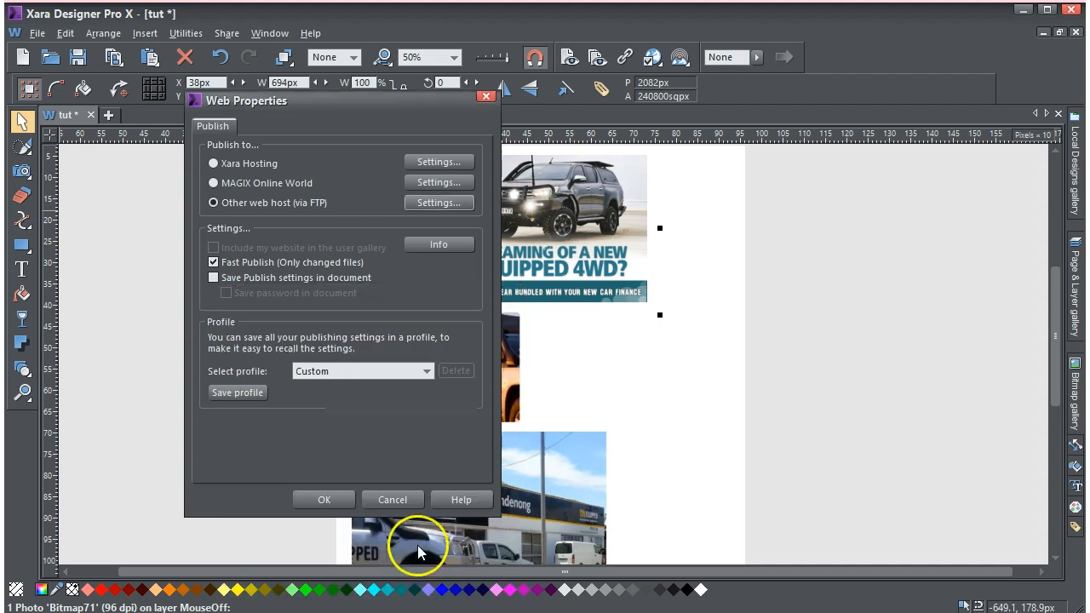
click(324, 500)
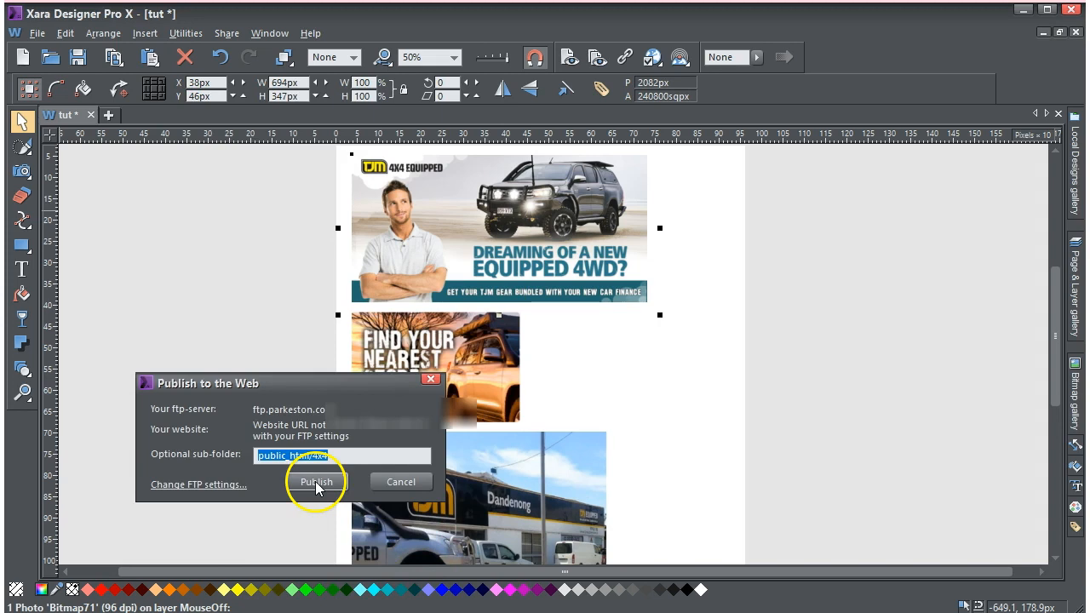
Step: Publish the page to the public_html/4x4 sub-folder and dismiss the publishing notice
click(316, 483)
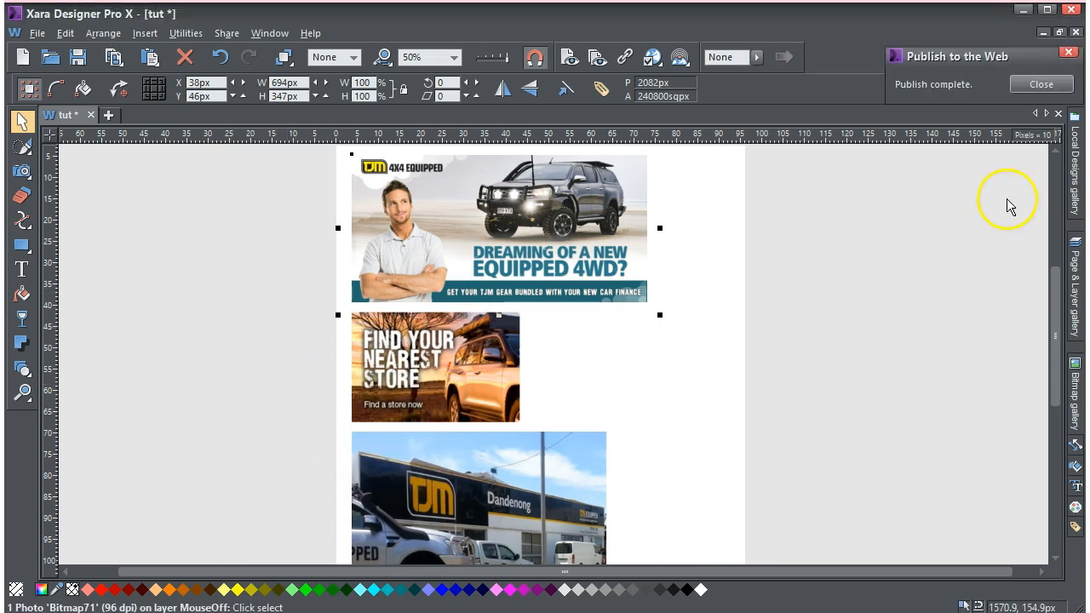
click(1039, 90)
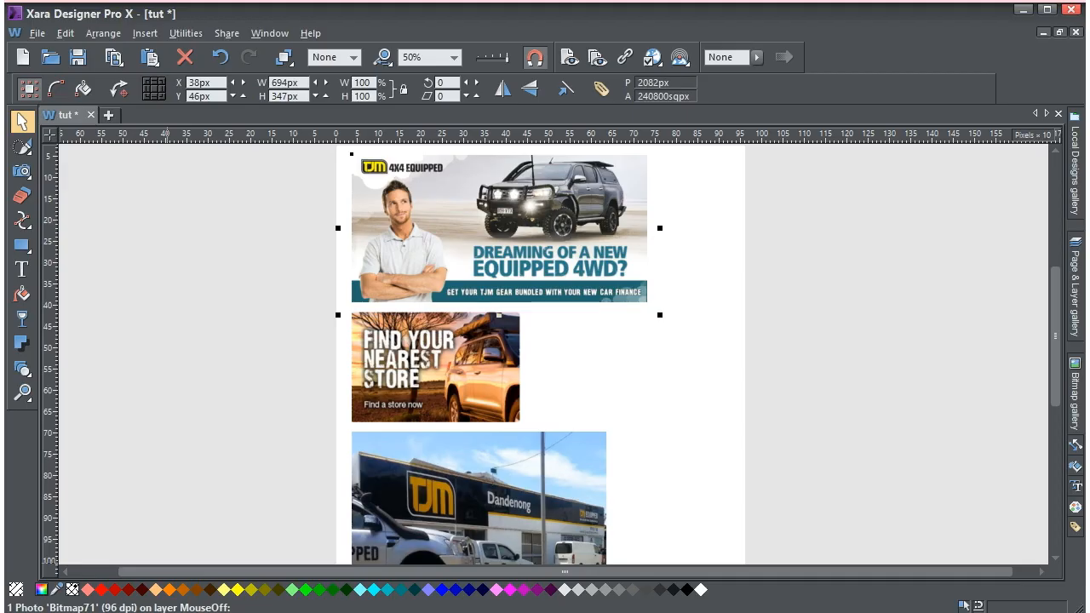
key(alt+Tab)
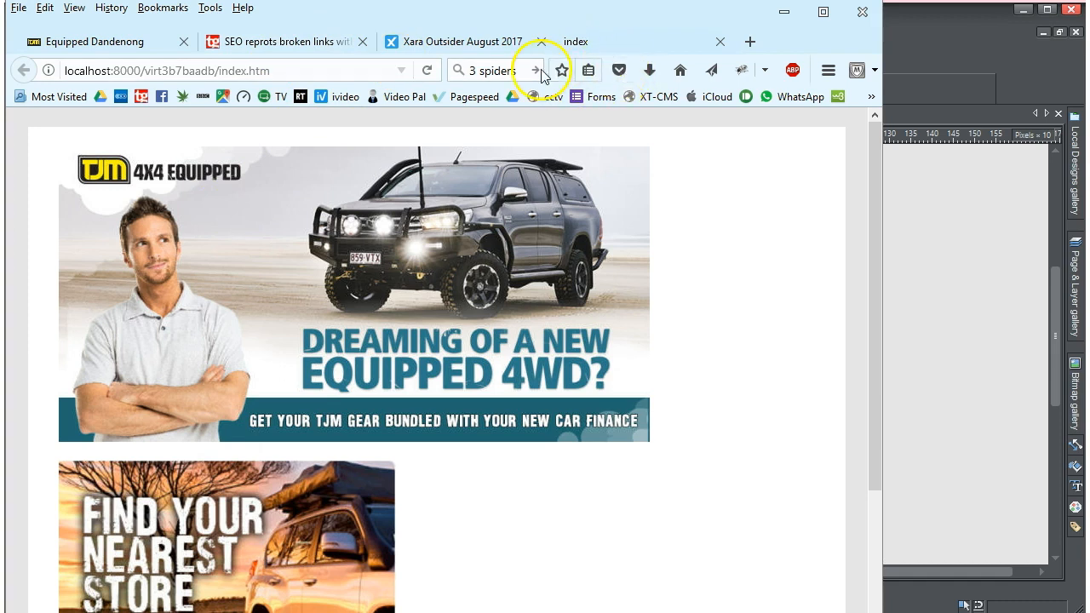
click(184, 97)
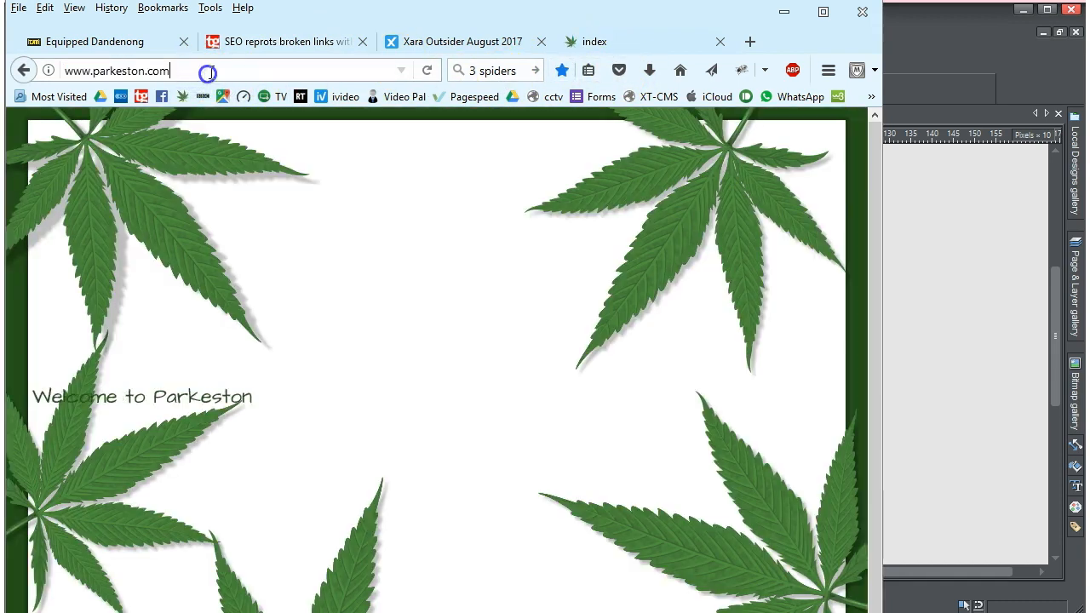
text(4x4)
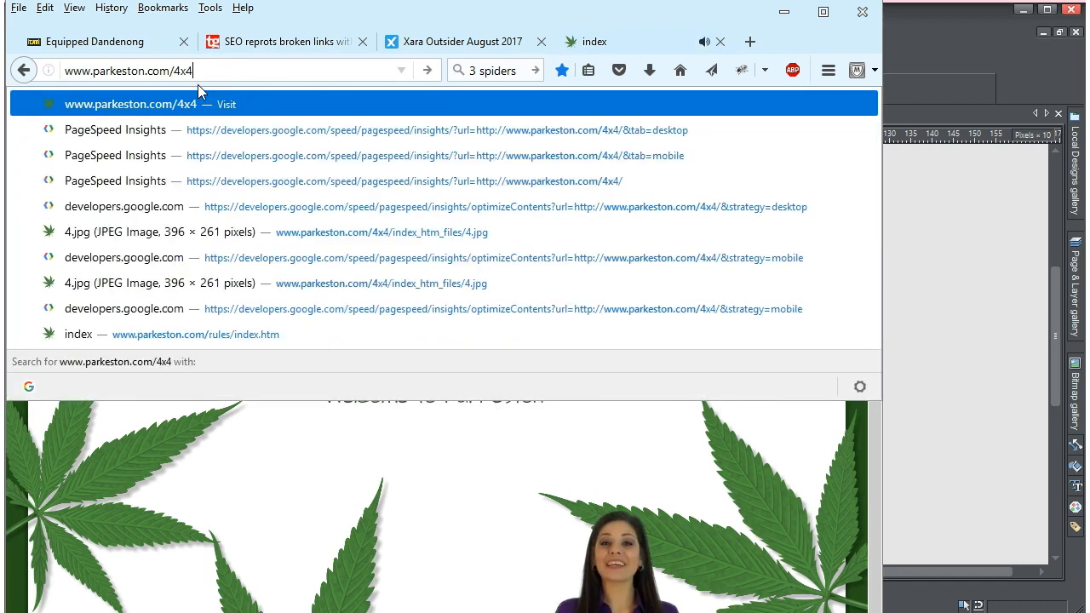
key(Return)
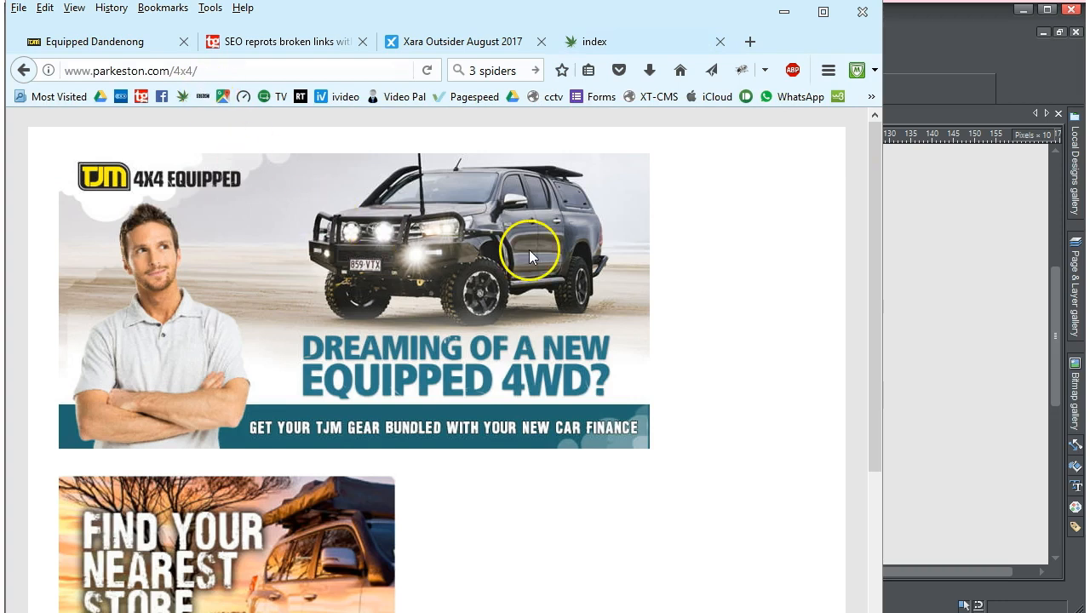
drag(878, 324, 849, 369)
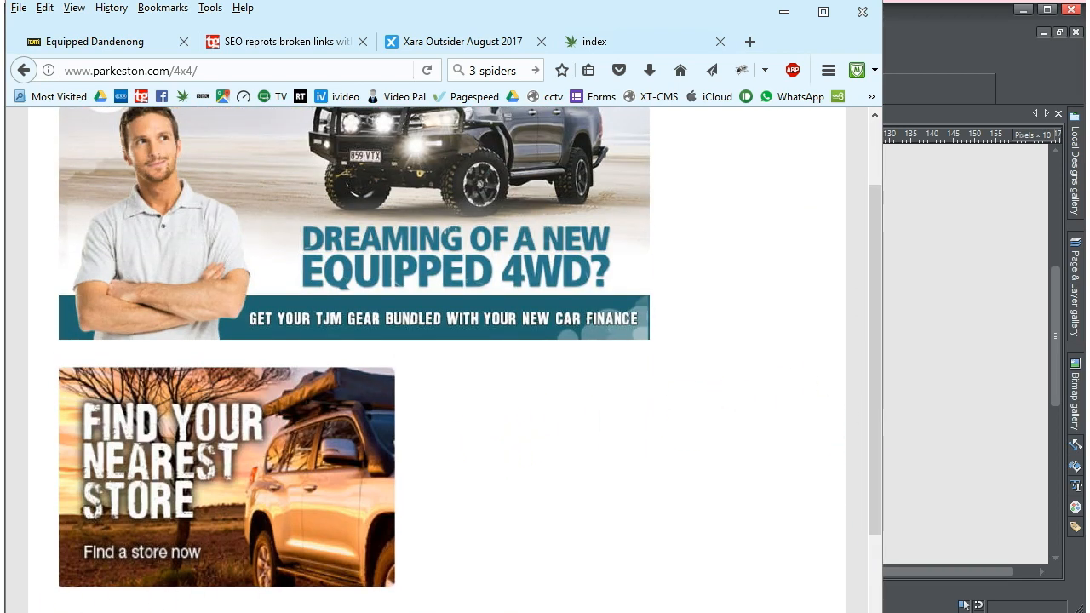
Step: Check the file size and dimensions of the published page's JPEG images in the banner's image info, and close it
right_click(509, 269)
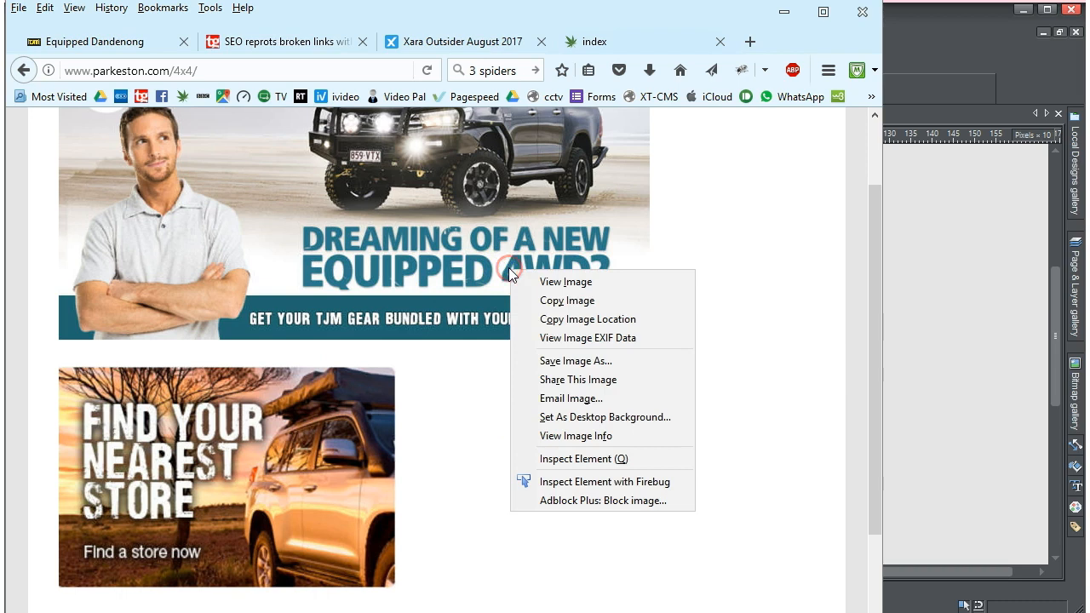
click(554, 437)
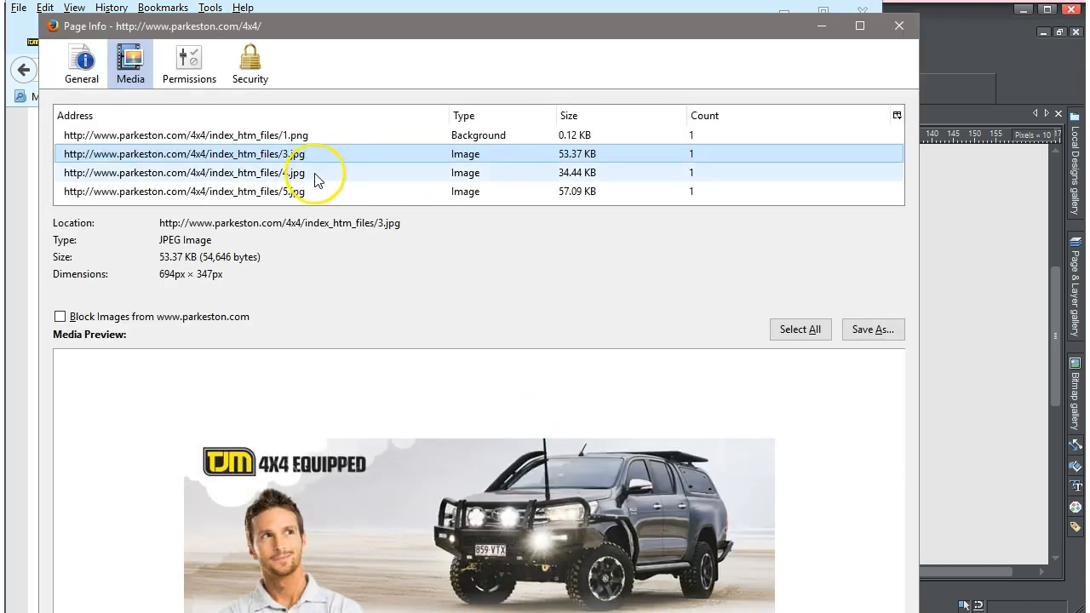
click(394, 173)
click(394, 191)
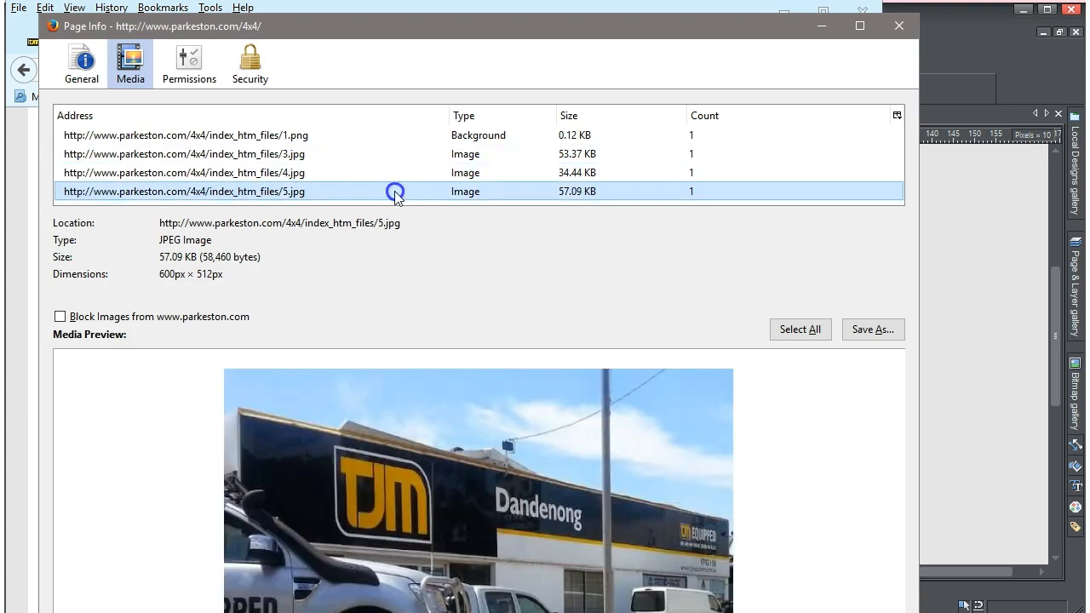
click(898, 26)
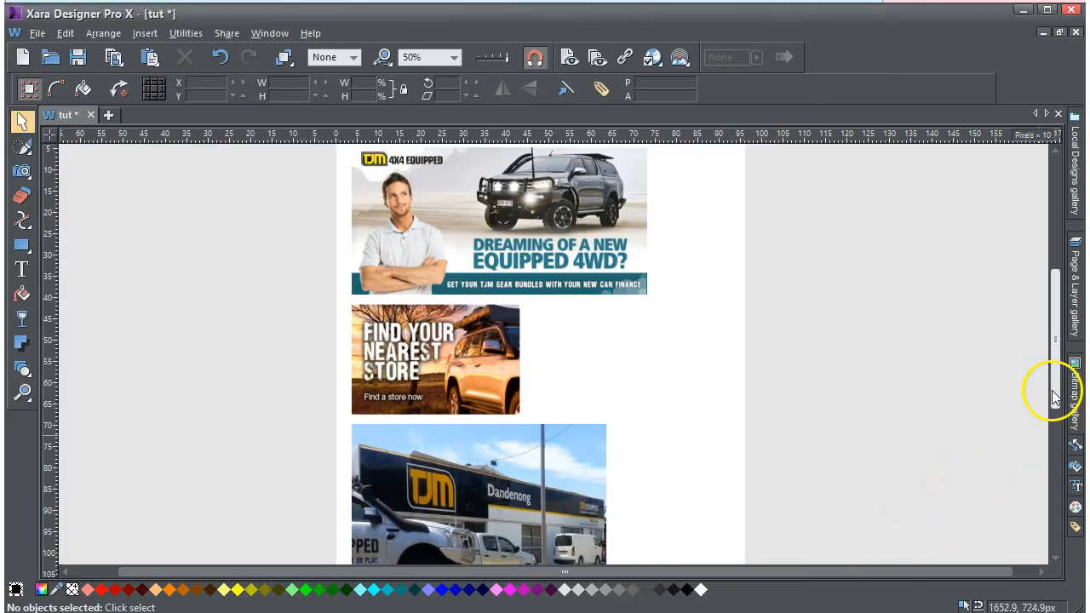
Step: Find the PageSpeed Insights address above the design, return to Firefox and copy the published 4x4 page's address
drag(1055, 396, 1051, 360)
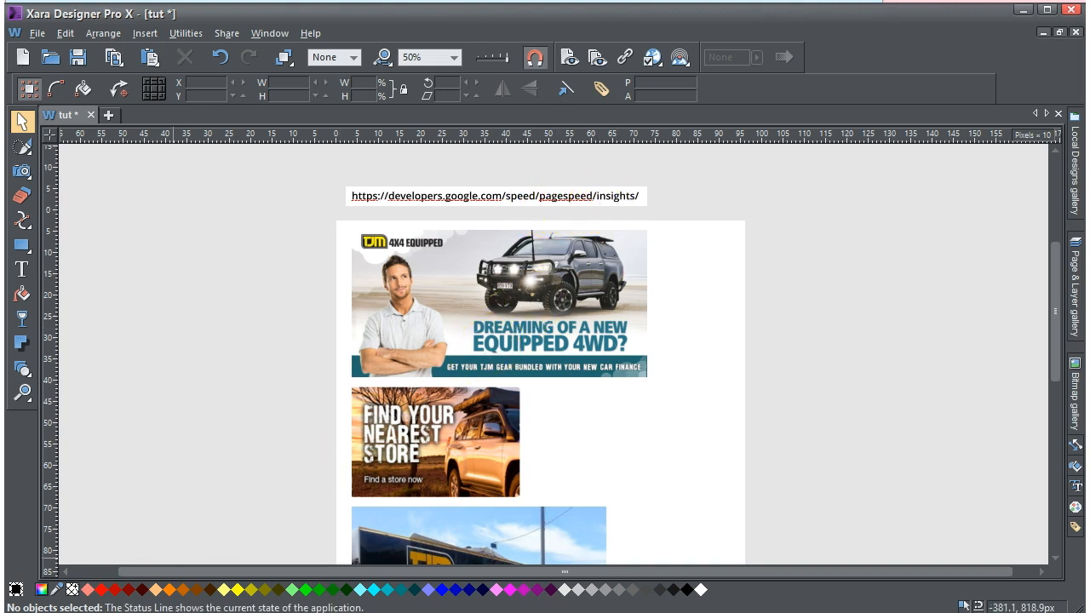
key(alt+Tab)
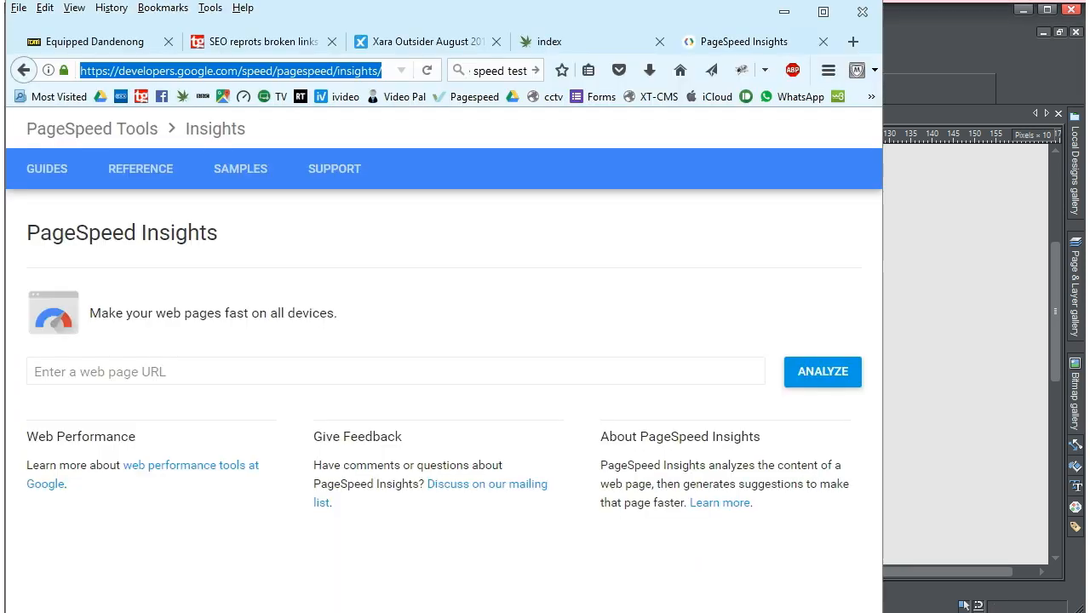
click(579, 49)
drag(126, 74, 57, 75)
key(ctrl+c)
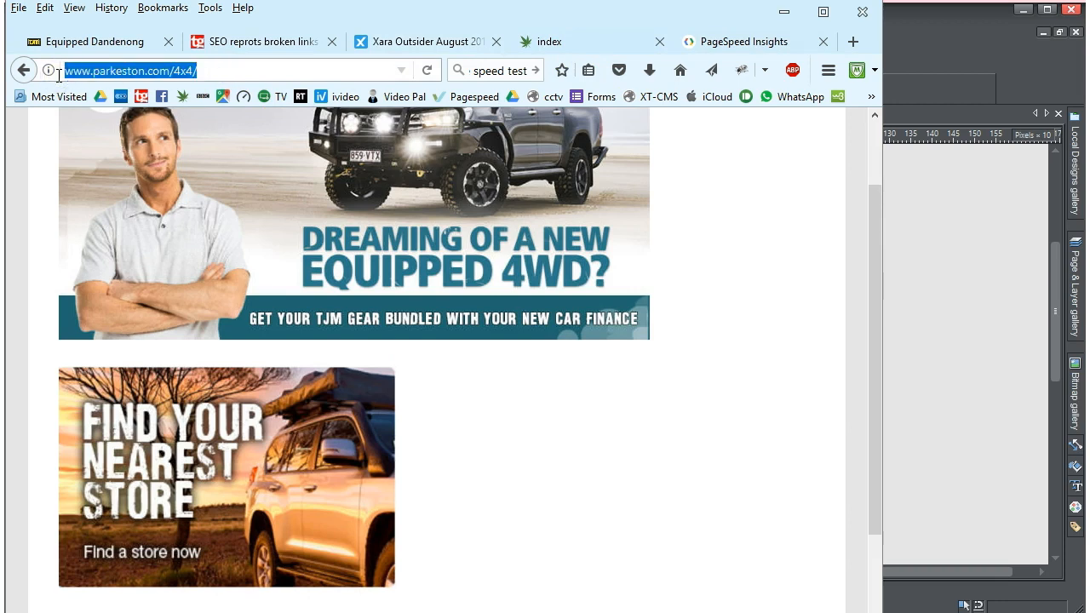
click(728, 49)
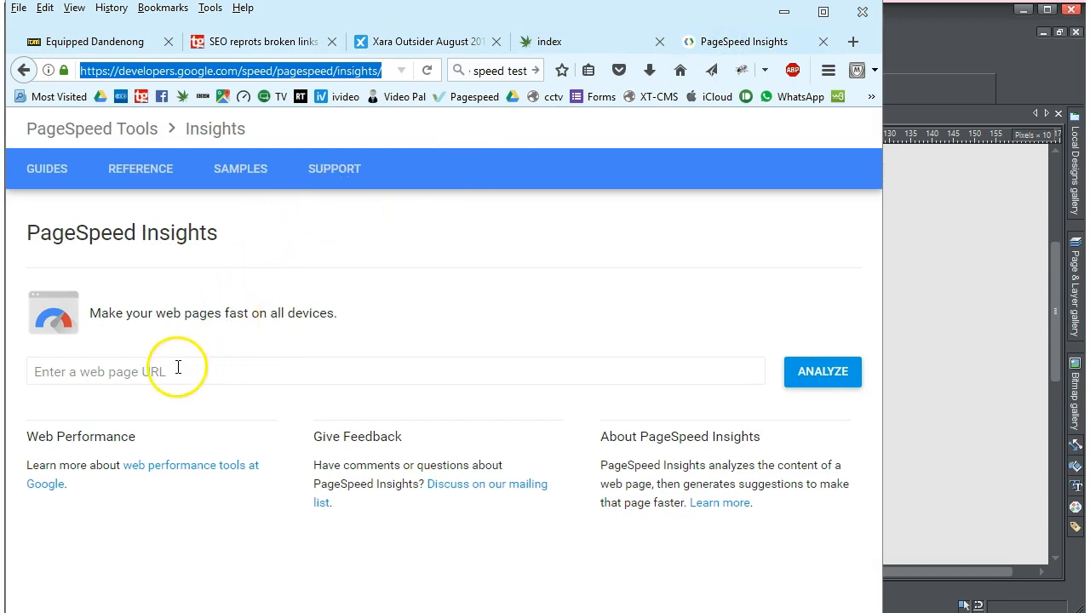
click(152, 370)
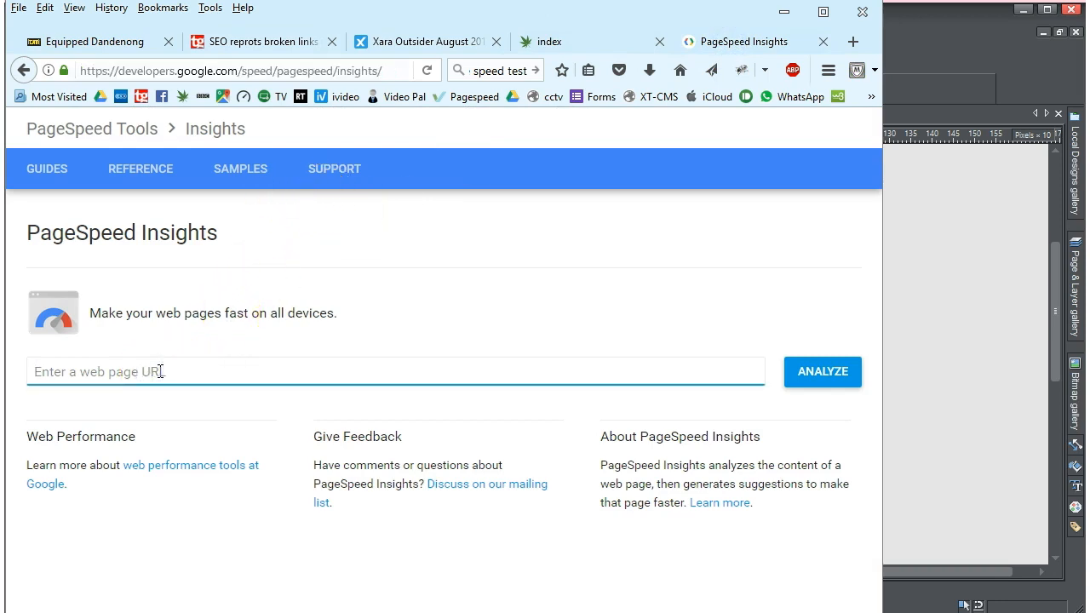
key(ctrl+v)
click(819, 373)
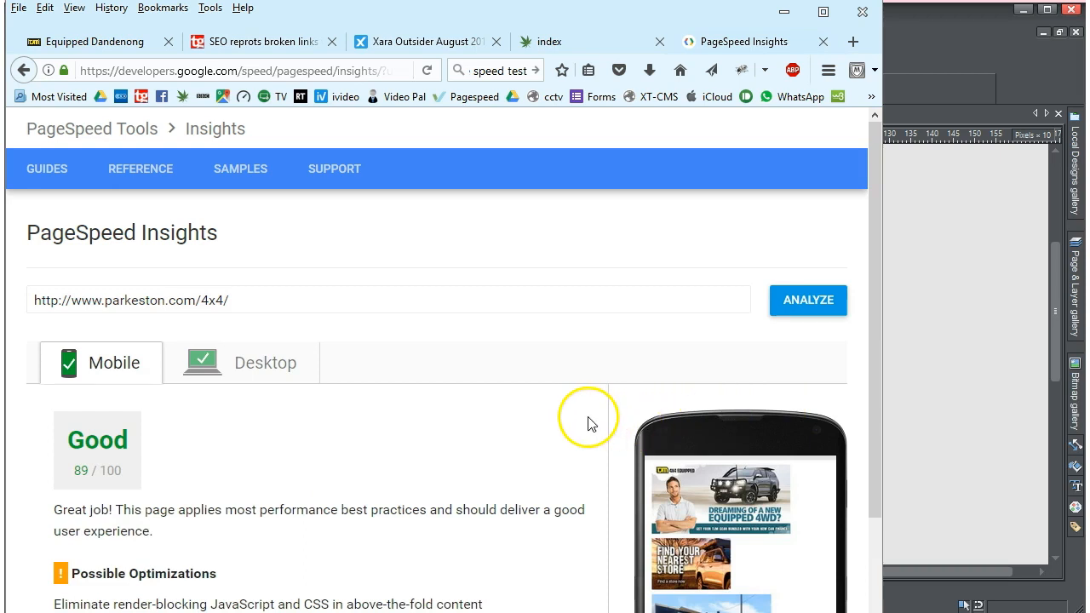
Step: Review the mobile PageSpeed score and its possible optimizations, and check the desktop result
scroll(520, 437, down, 3)
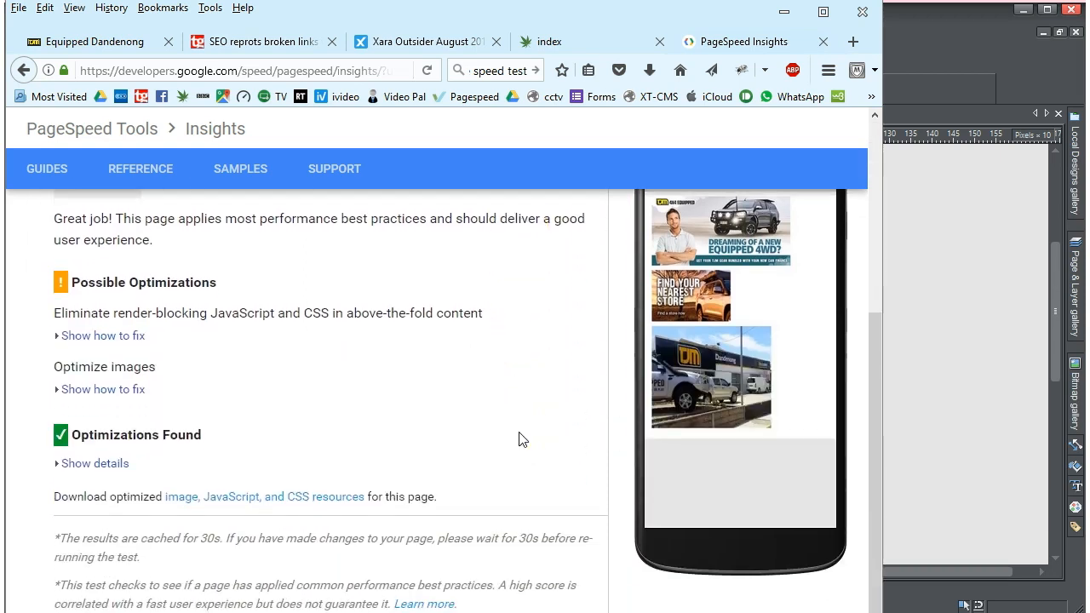
scroll(521, 438, up, 3)
click(255, 372)
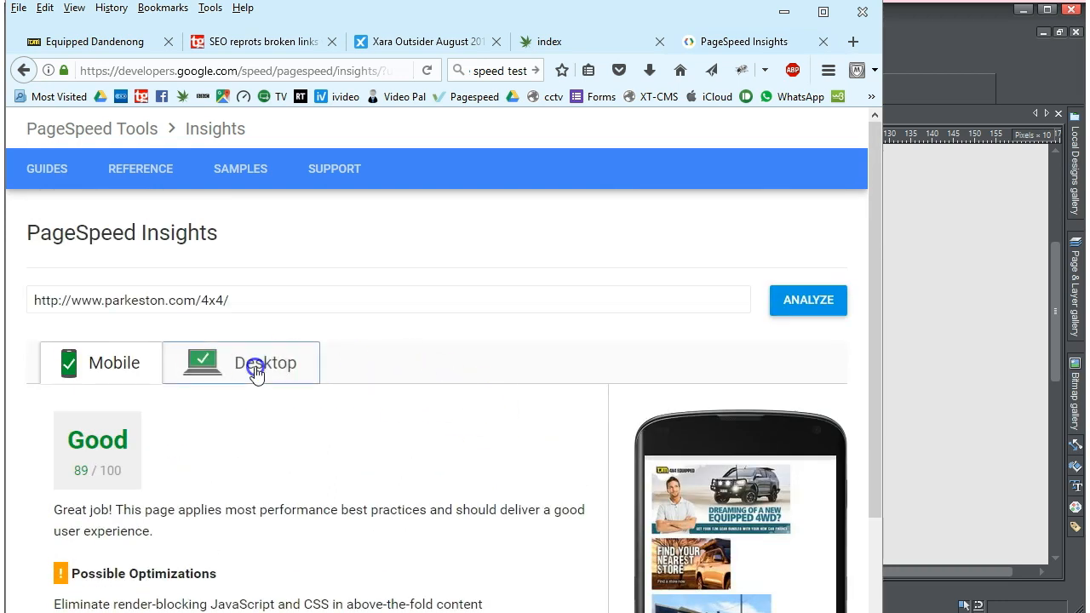
click(141, 364)
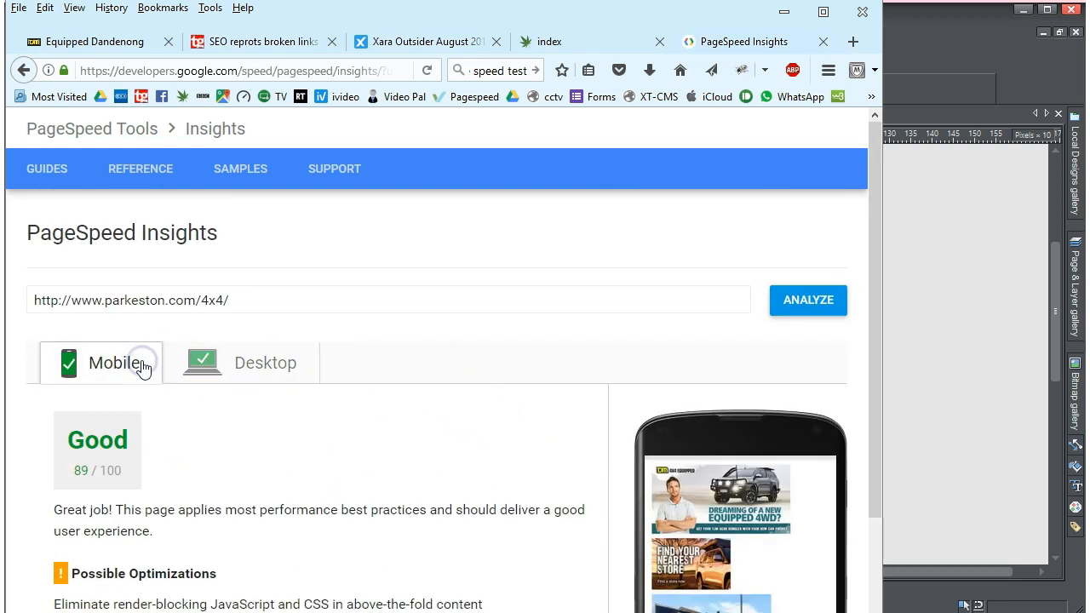
scroll(312, 426, down, 1)
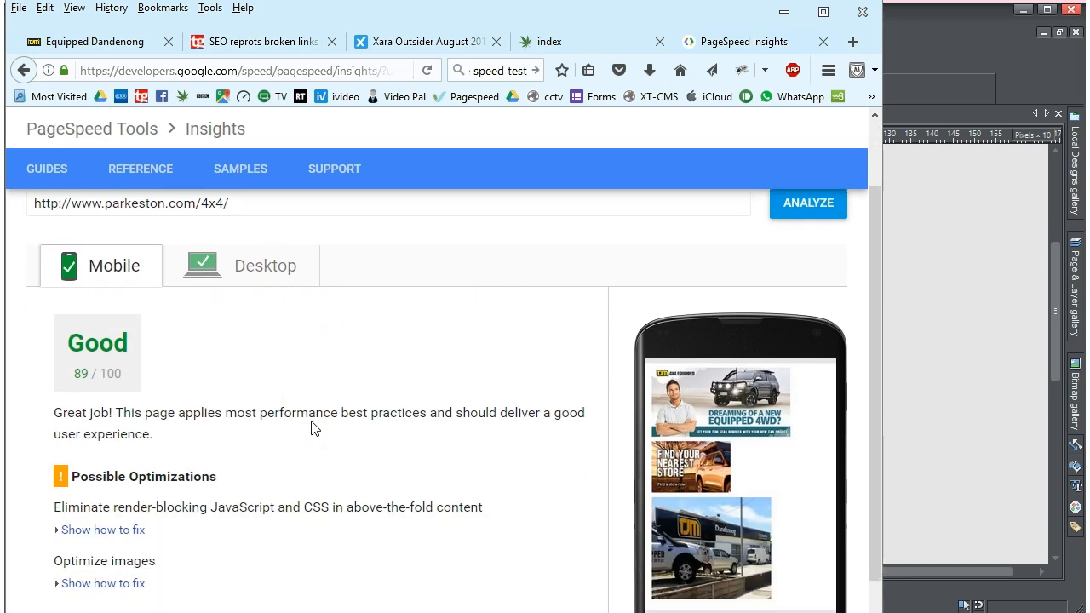
Step: Expand the fix details under Optimize images and examine the suggested compression savings
scroll(312, 425, down, 2)
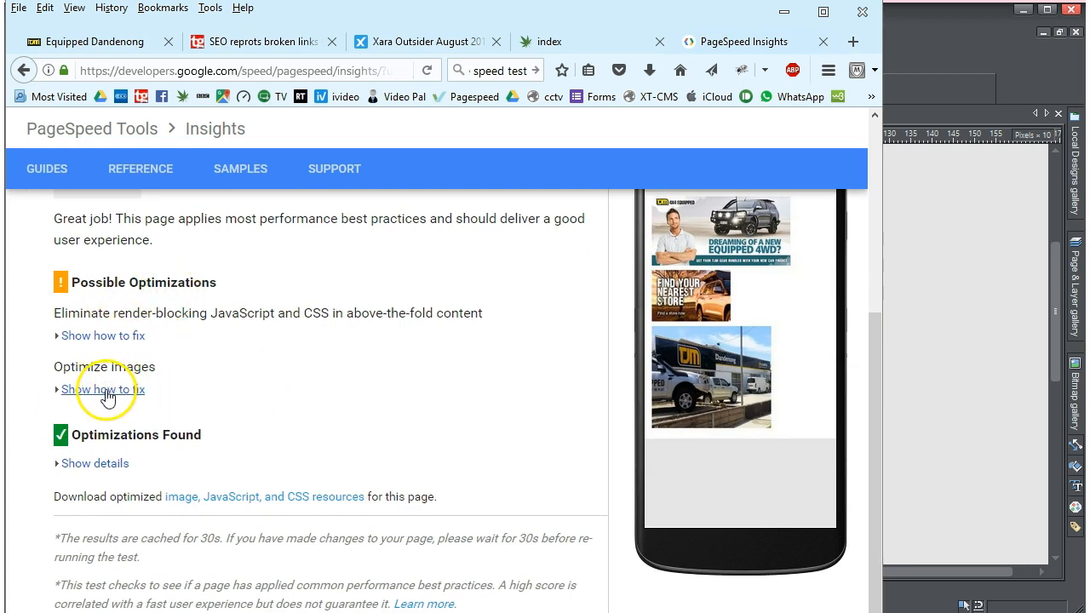
click(120, 389)
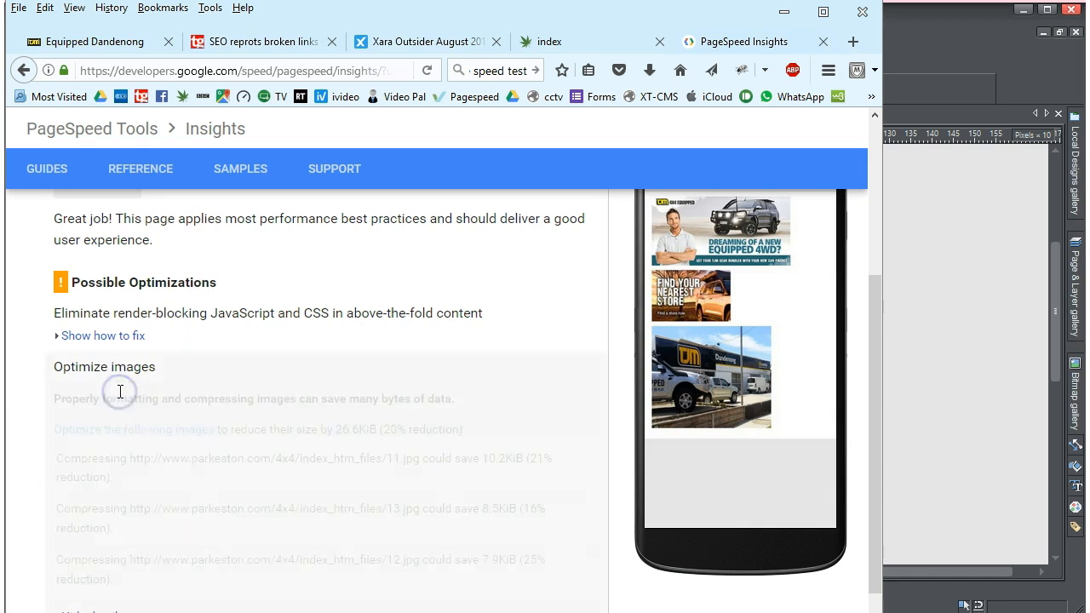
scroll(377, 344, down, 1)
scroll(379, 345, down, 1)
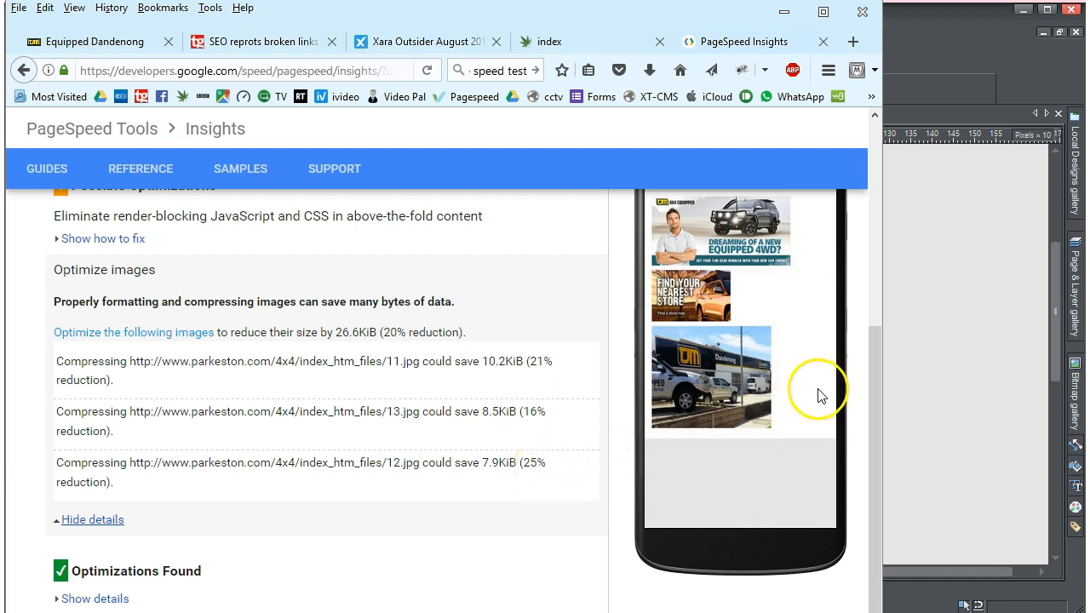
Step: Download the optimized image, JavaScript and CSS resources offered for the analyzed page
drag(882, 375, 883, 528)
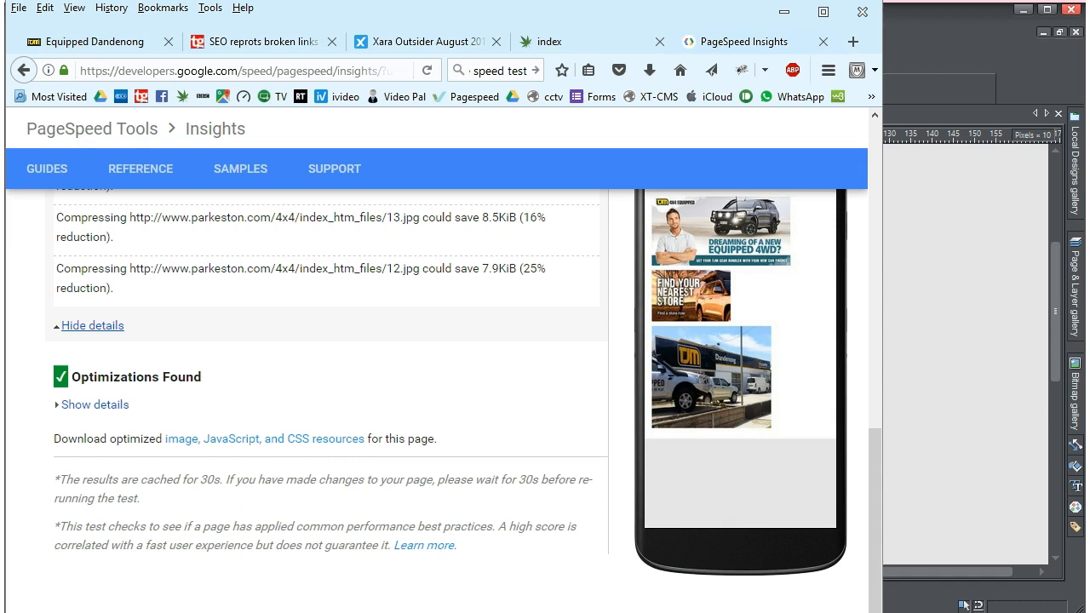
drag(435, 612, 435, 605)
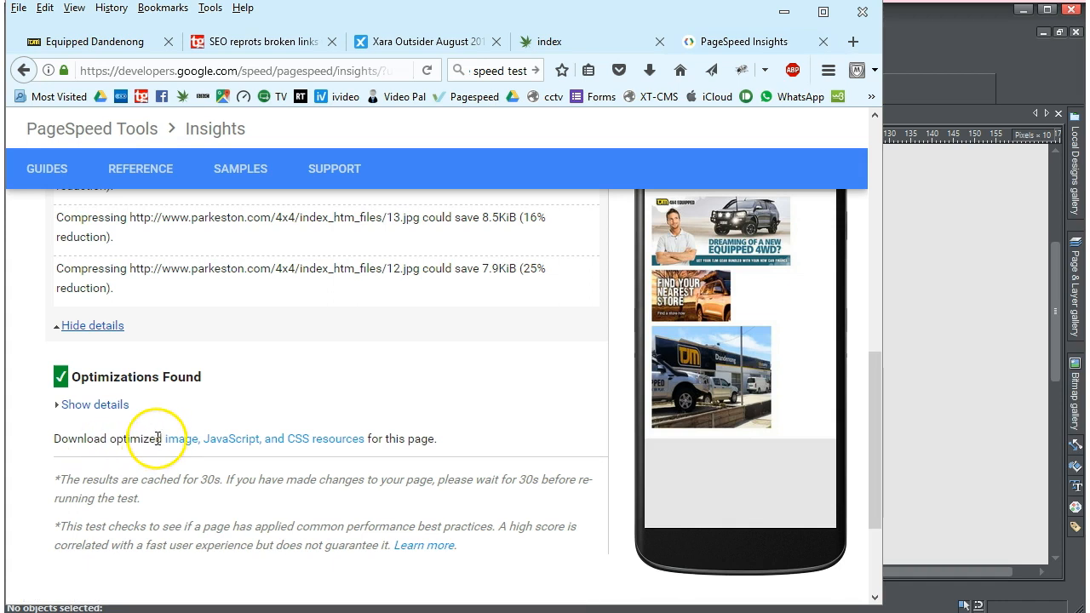
click(271, 448)
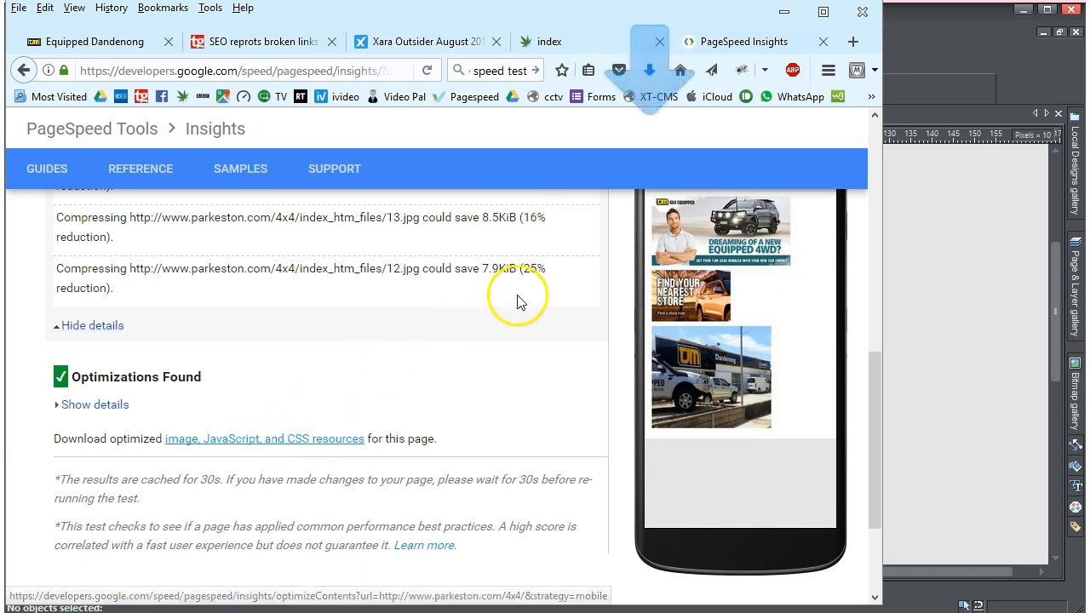
Step: Show the downloaded optimized_contents(11).zip in its folder and bring the folder window and the file fully into view
click(651, 70)
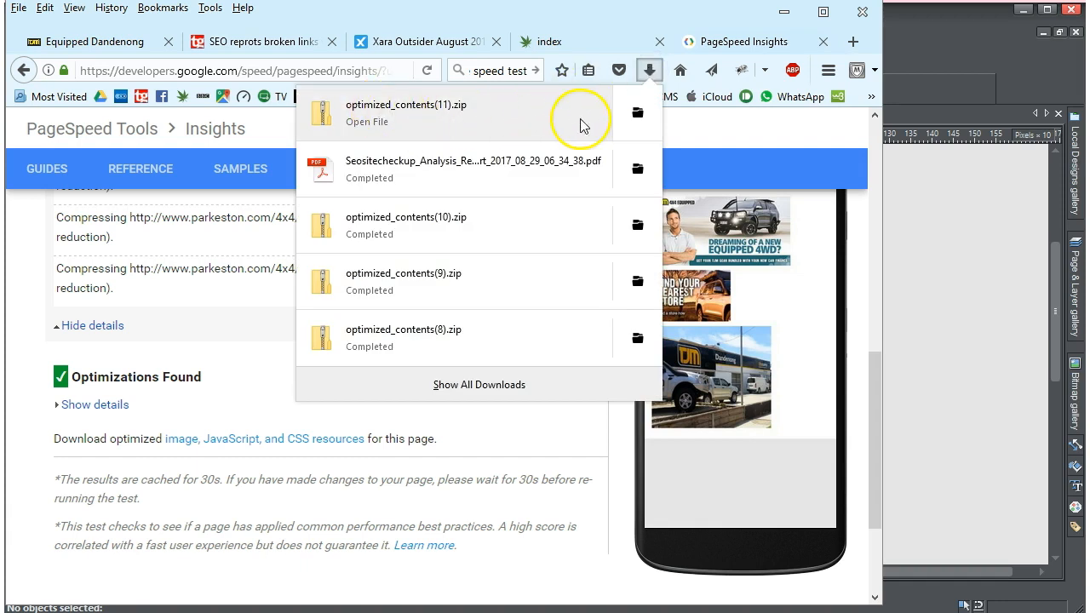
click(637, 112)
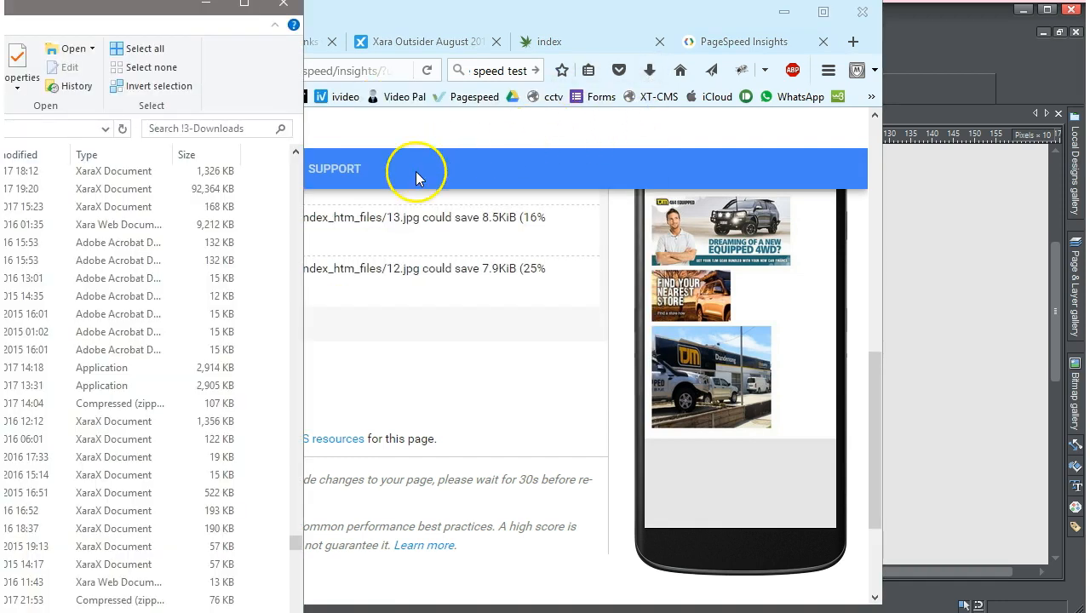
drag(127, 7, 462, 74)
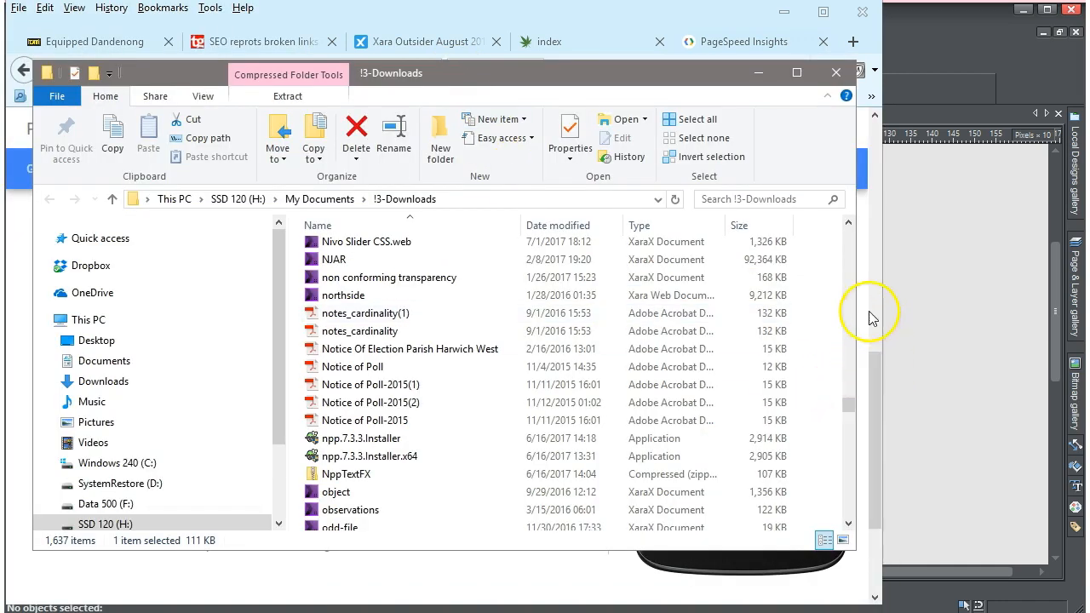
mouse_move(848, 405)
mouse_down()
mouse_move(847, 430)
mouse_move(848, 417)
mouse_up()
click(848, 522)
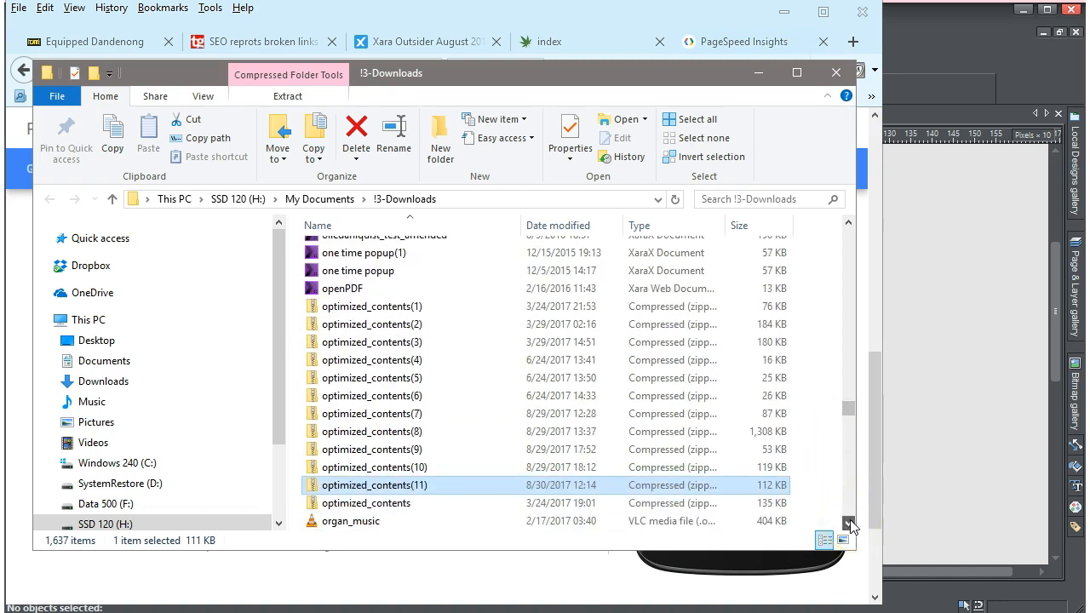
Step: Extract optimized_contents(11) into its own folder inside !3-Downloads, replacing the existing MANIFEST file
right_click(389, 485)
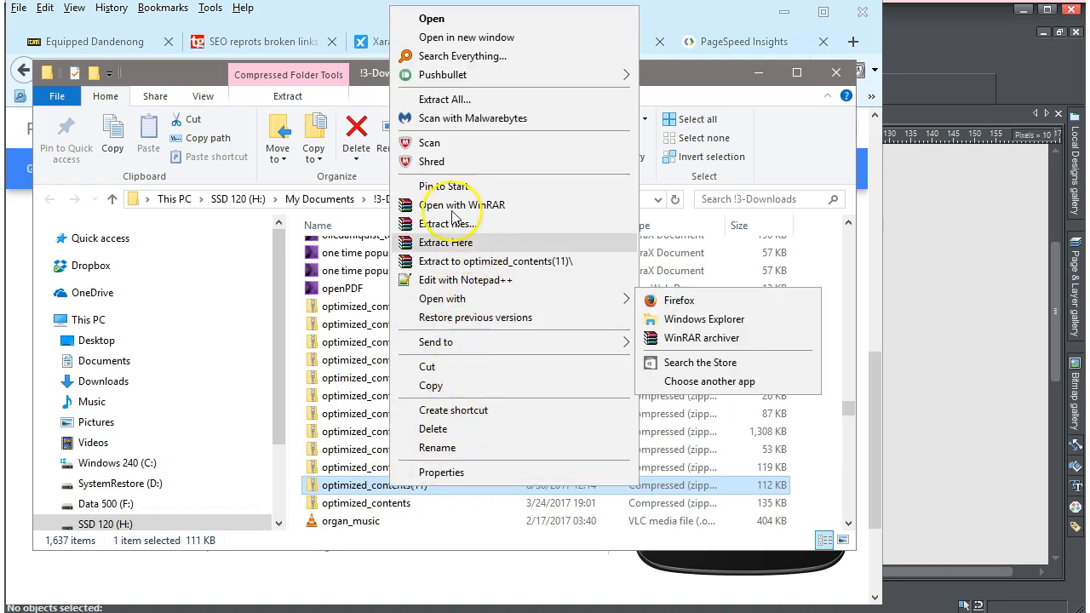
click(438, 100)
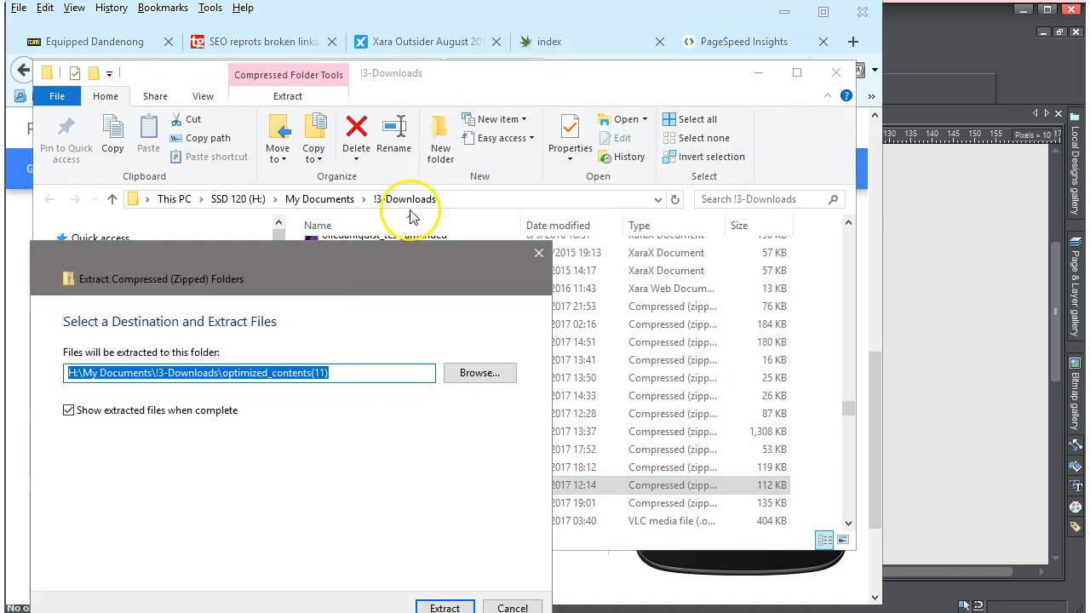
click(479, 380)
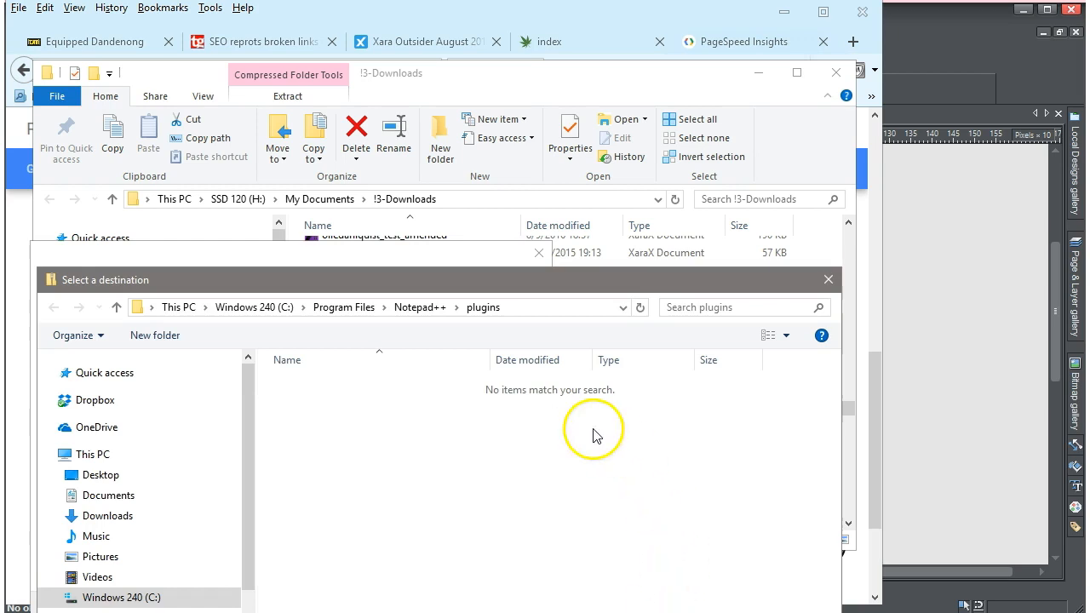
drag(503, 284, 516, 113)
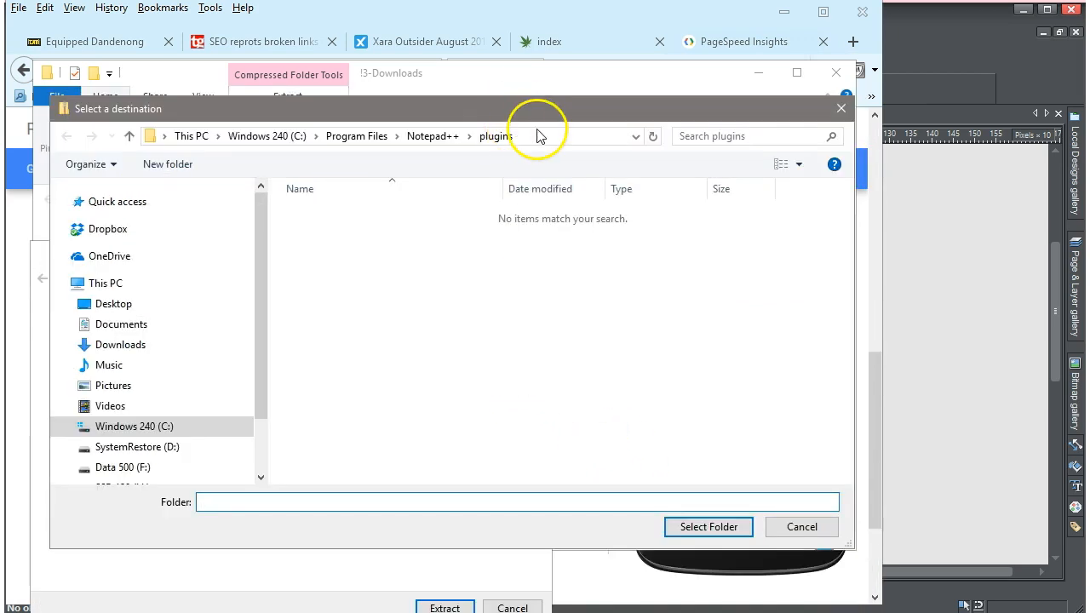
click(841, 108)
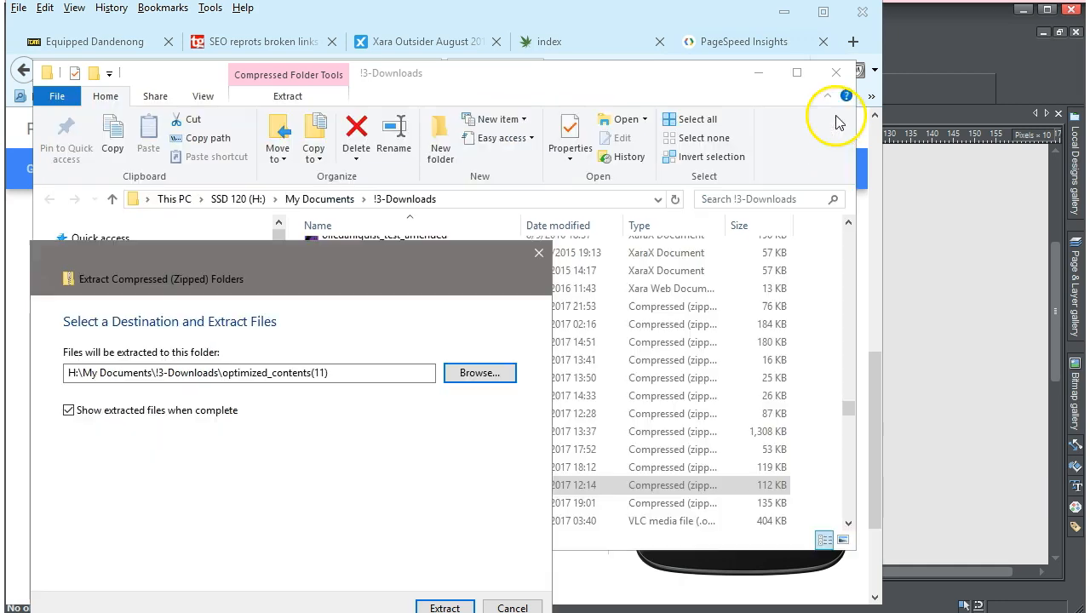
click(445, 606)
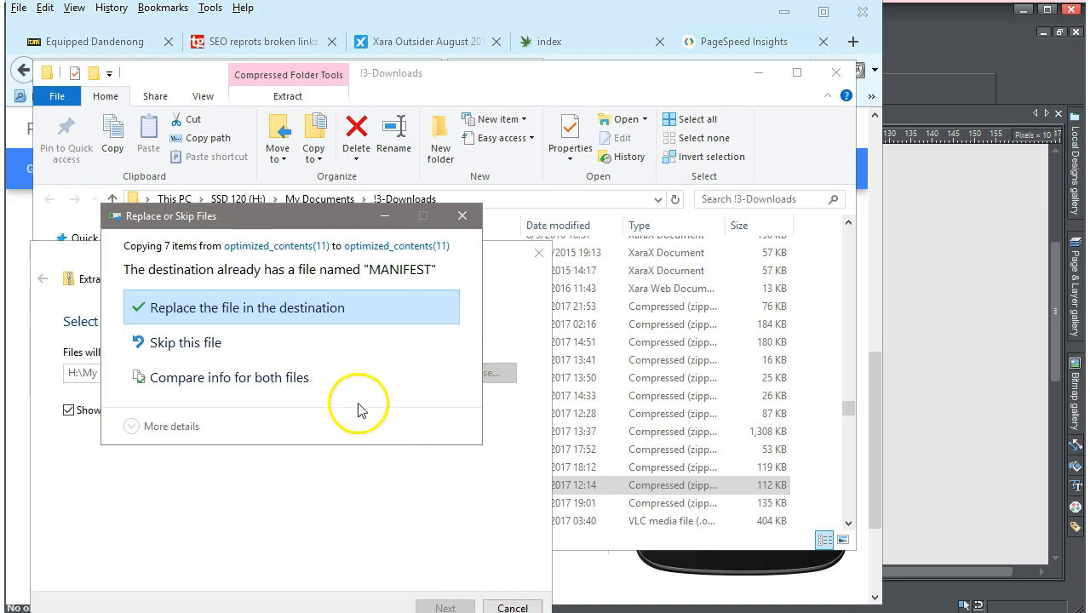
click(268, 313)
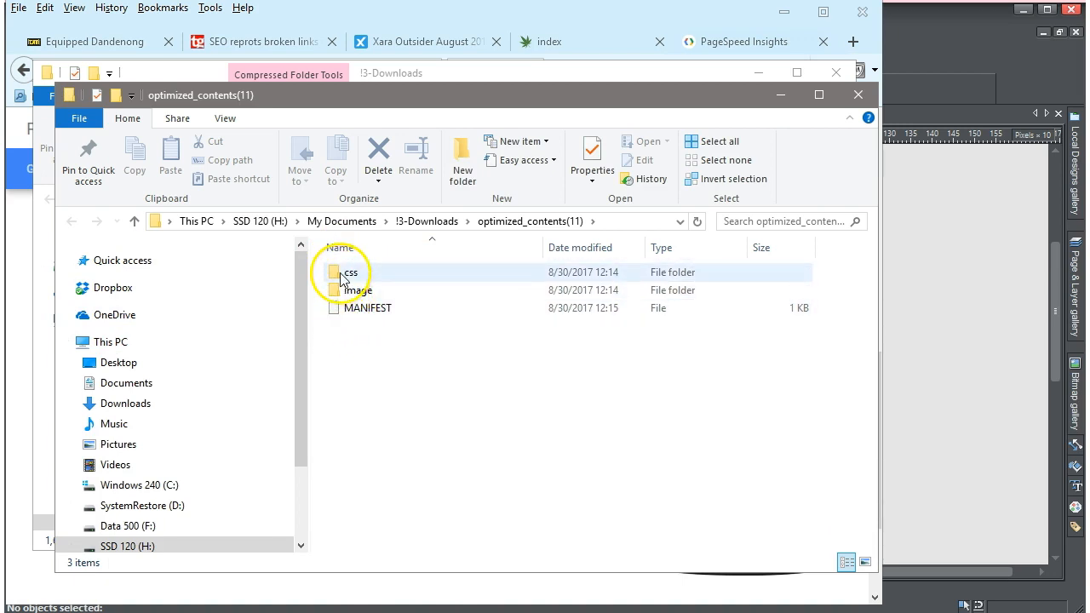
Step: Inspect the extracted css folder, then return to optimized_contents(11) and look into the image folder
double_click(344, 273)
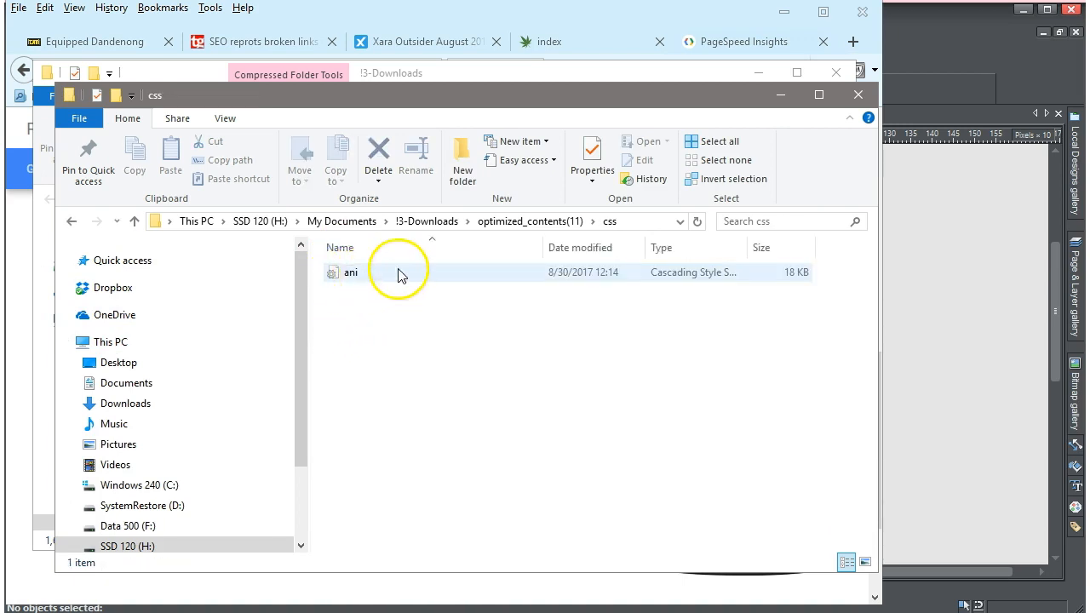
click(541, 226)
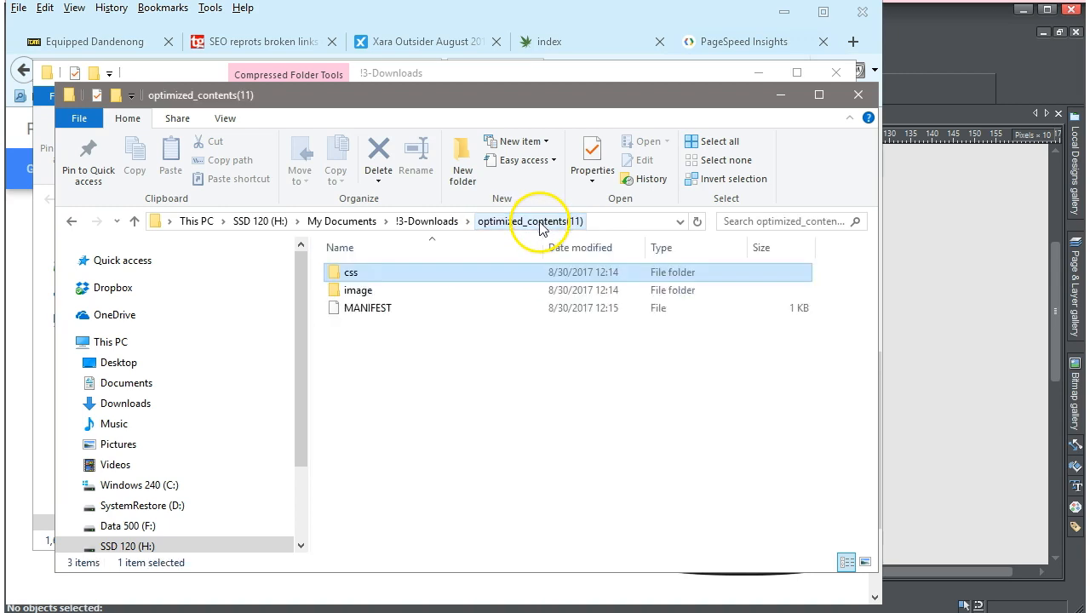
double_click(345, 292)
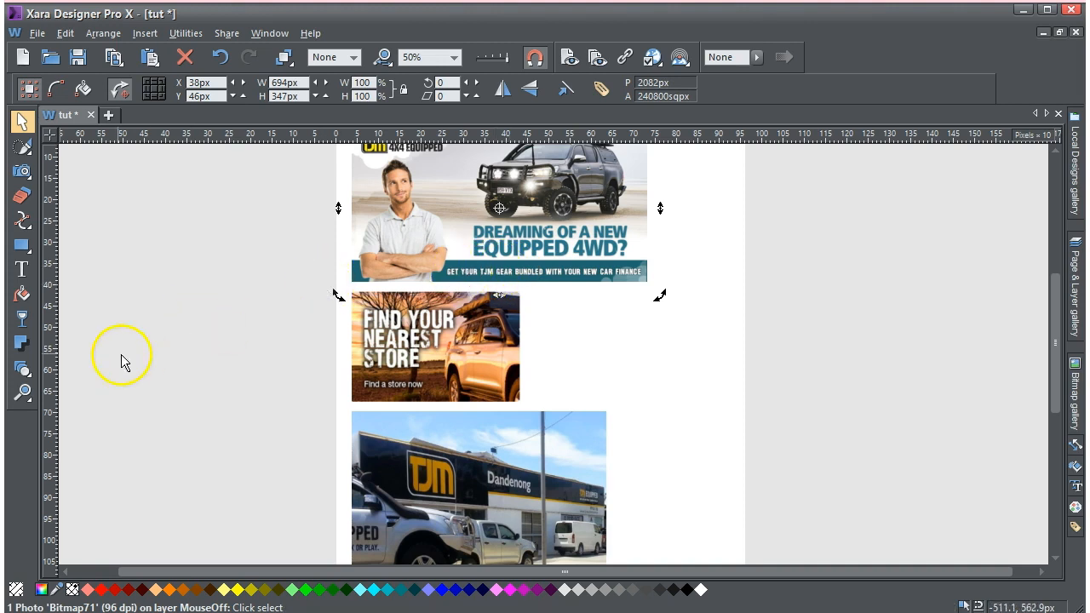
Step: Replace the 4x4 banner photo's bitmap fill with a flat magenta fill and deselect it
click(22, 305)
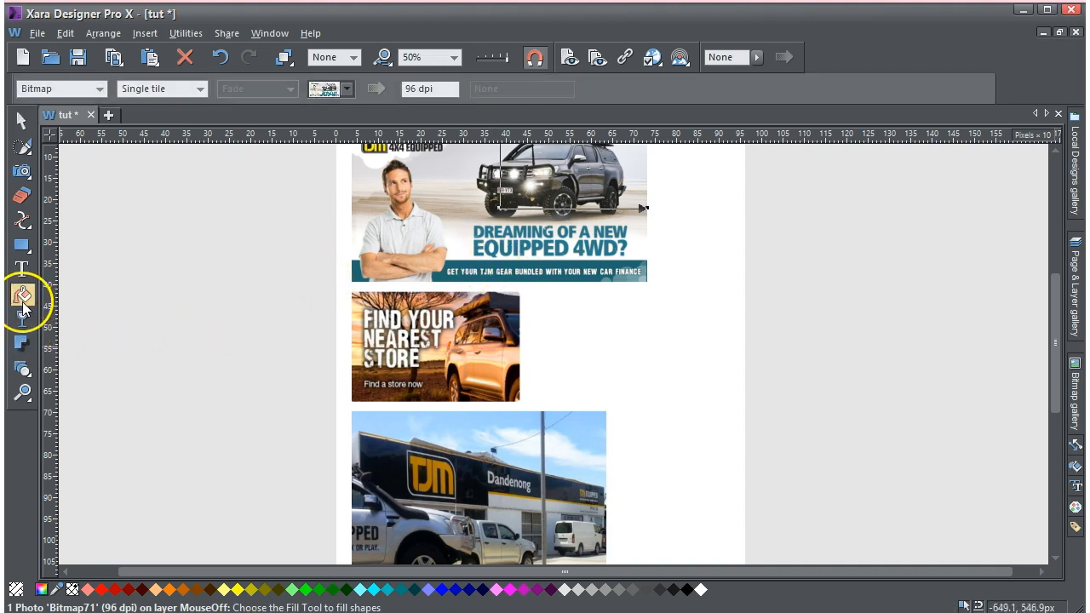
click(101, 90)
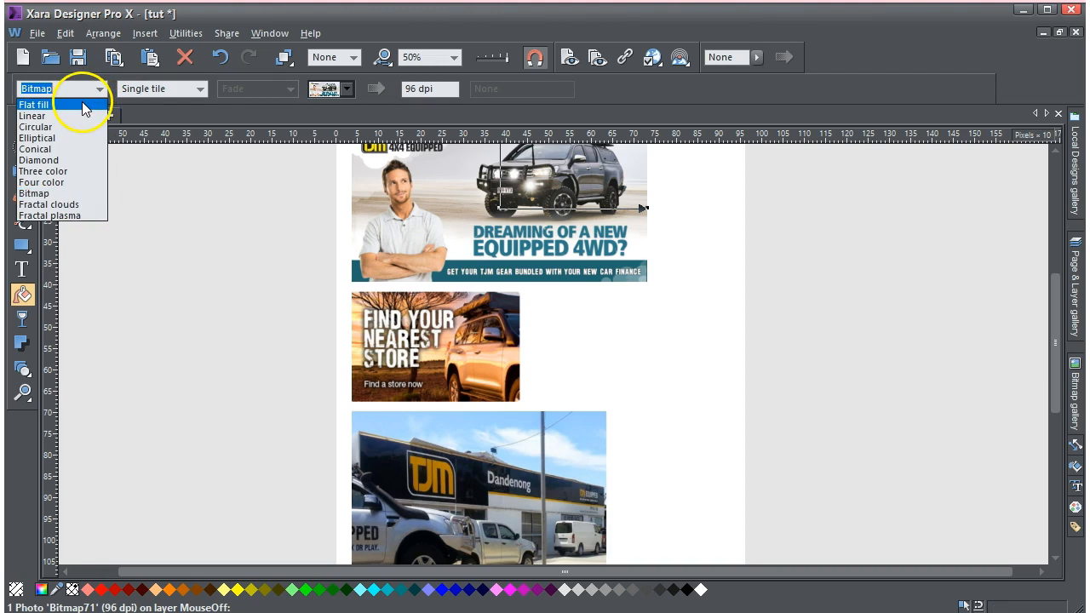
click(82, 103)
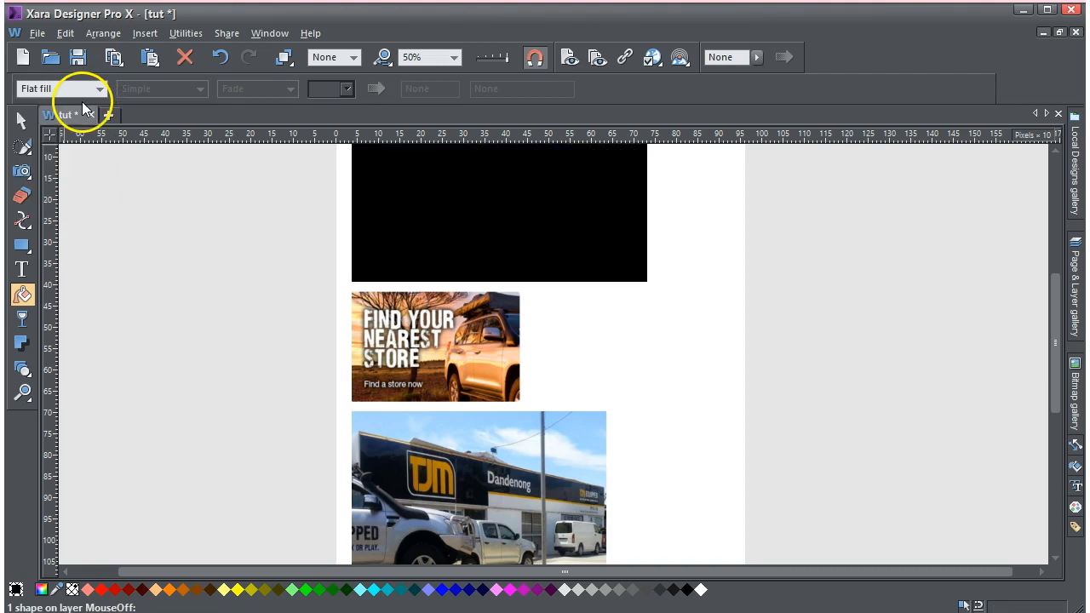
click(510, 589)
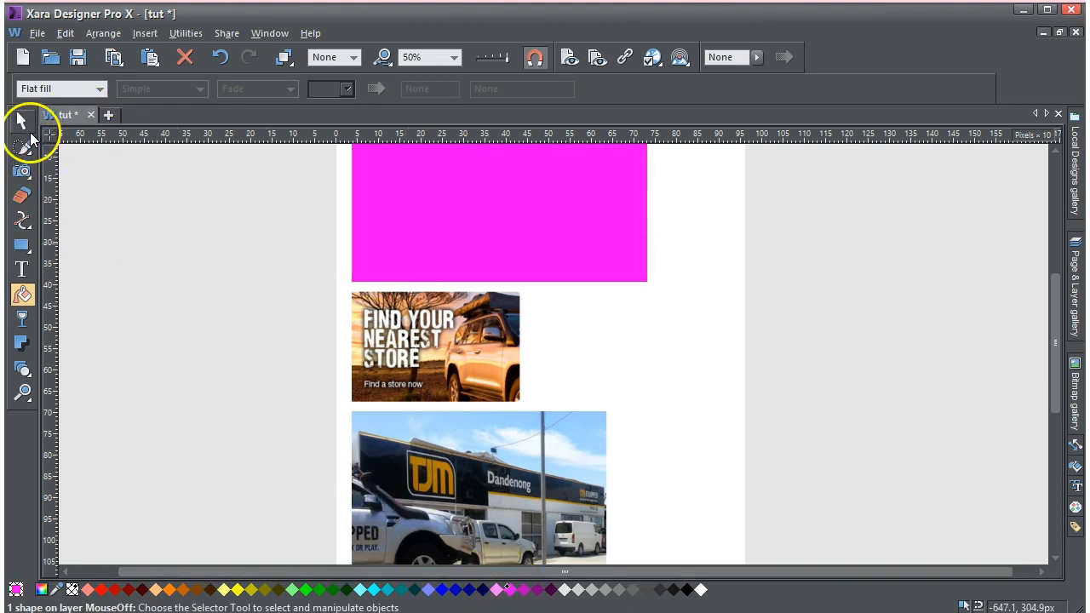
click(28, 124)
click(133, 198)
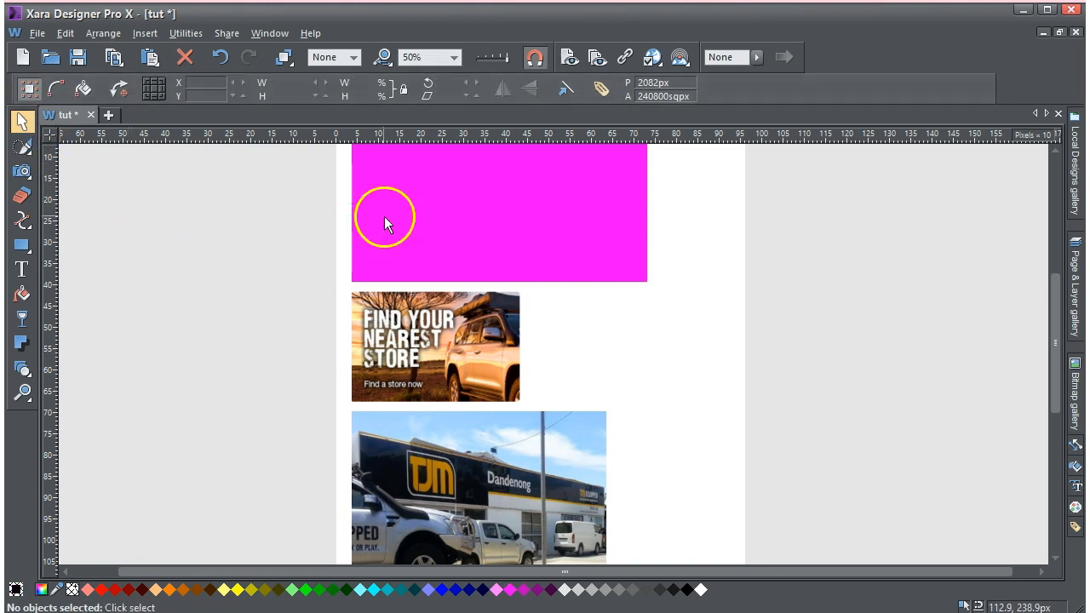
Step: Make the banner shape a web placeholder replaced by graphic file 11.jpg from the optimized_contents(11) image folder
click(453, 224)
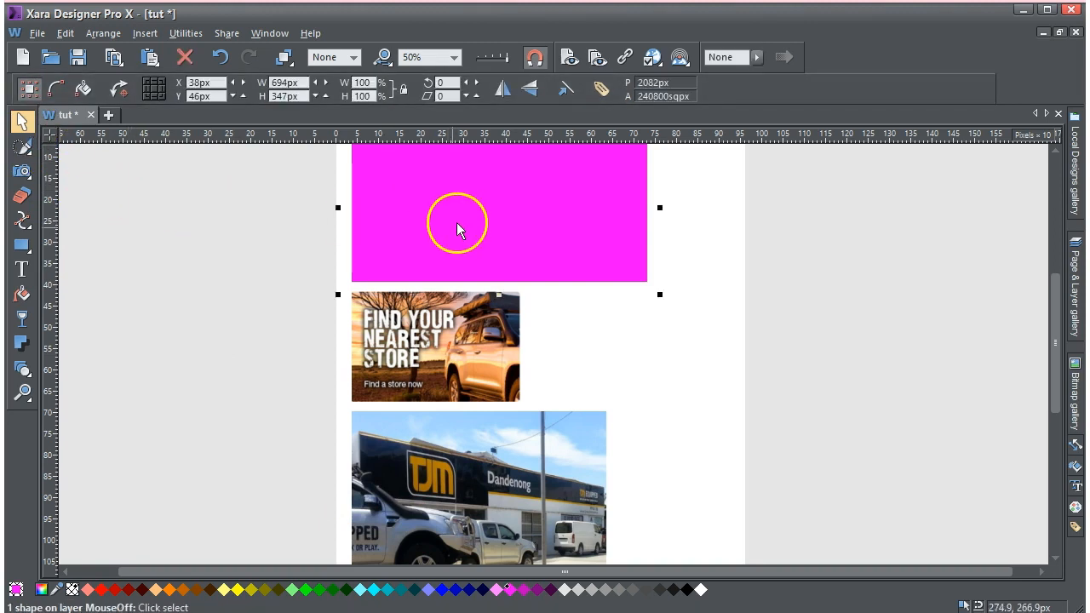
click(626, 58)
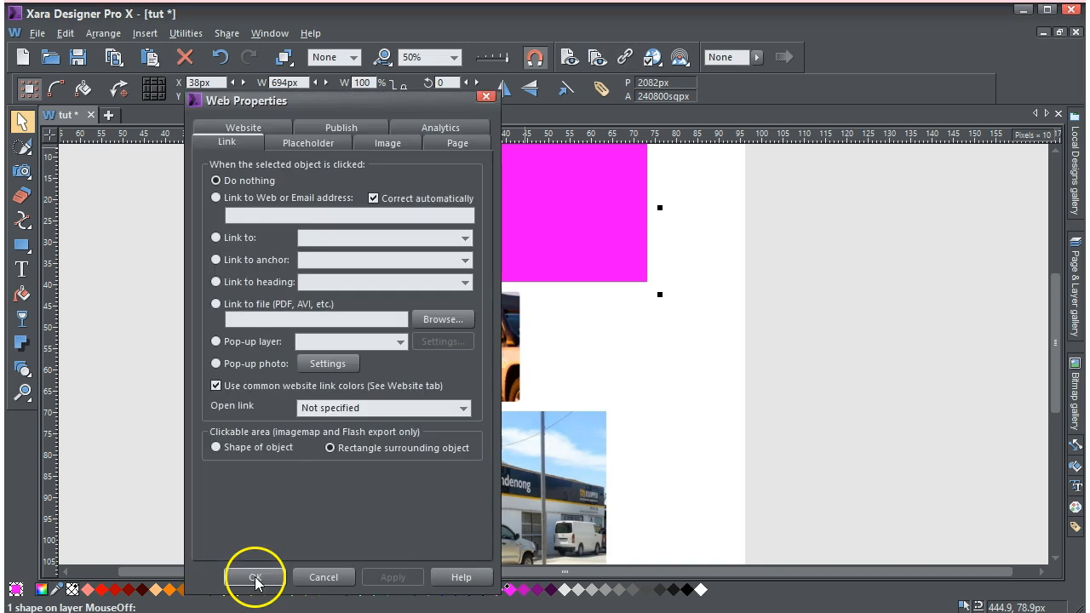
click(305, 139)
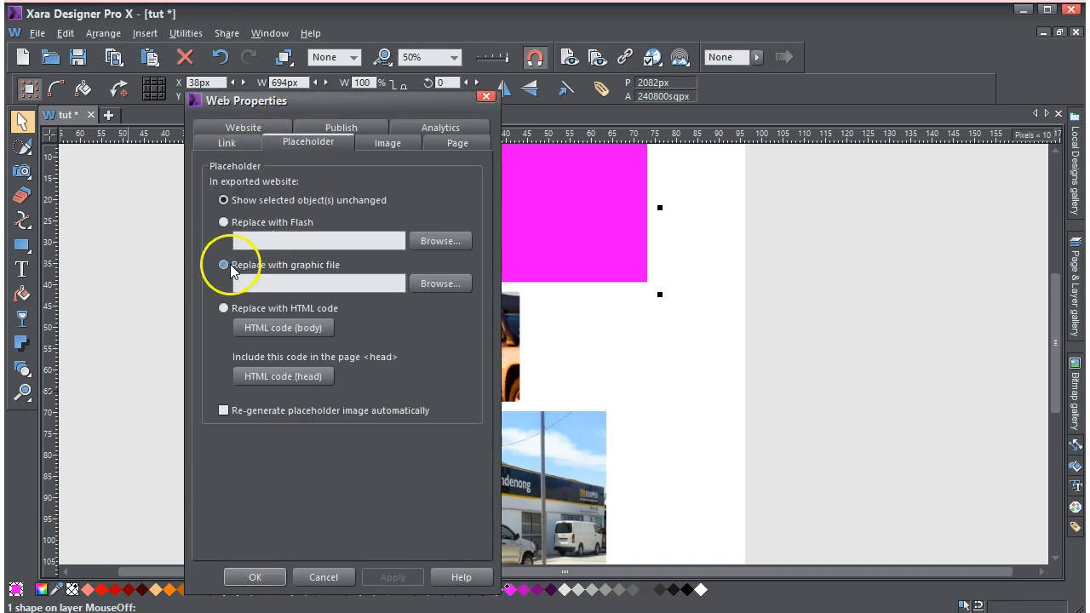
click(444, 287)
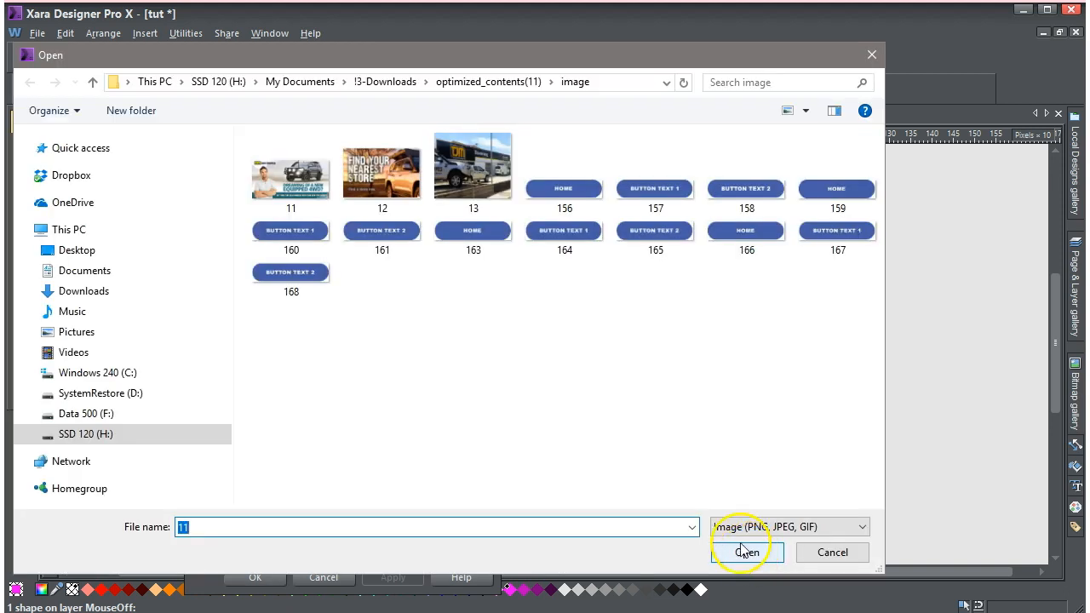
click(293, 179)
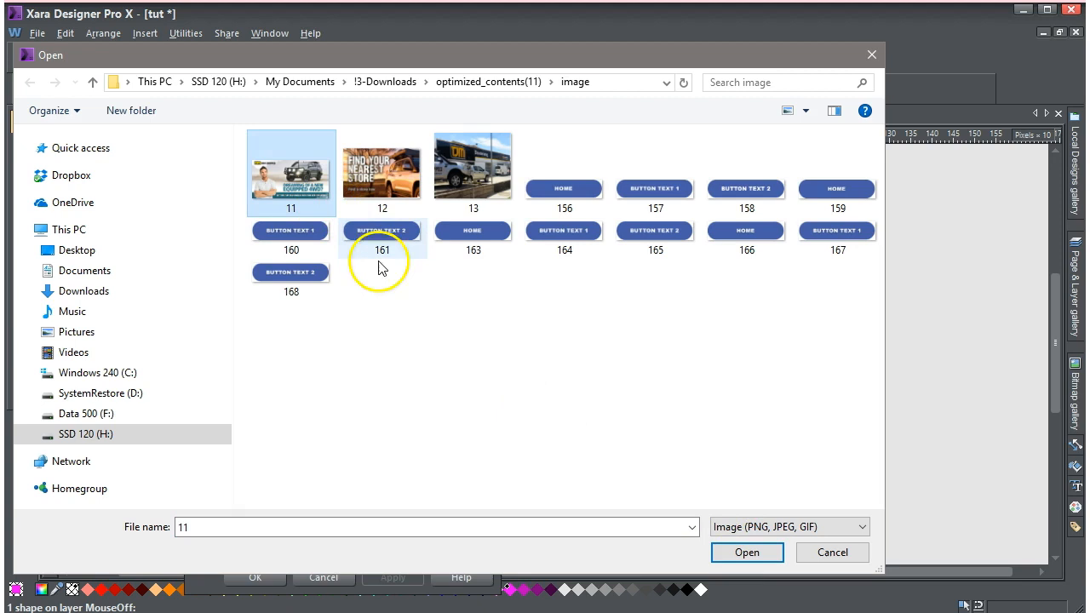
click(748, 553)
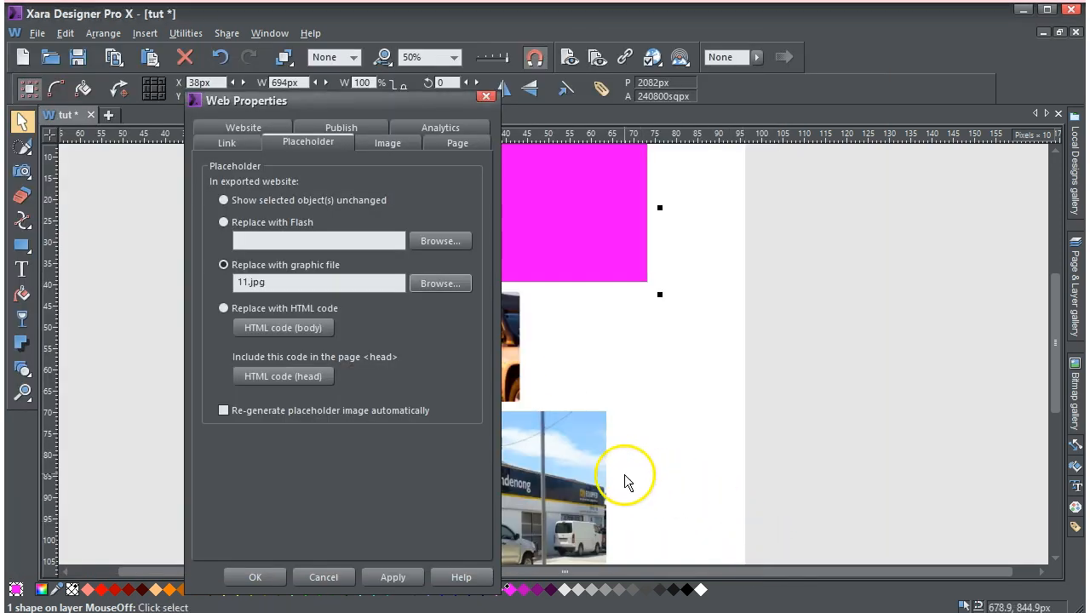
click(408, 579)
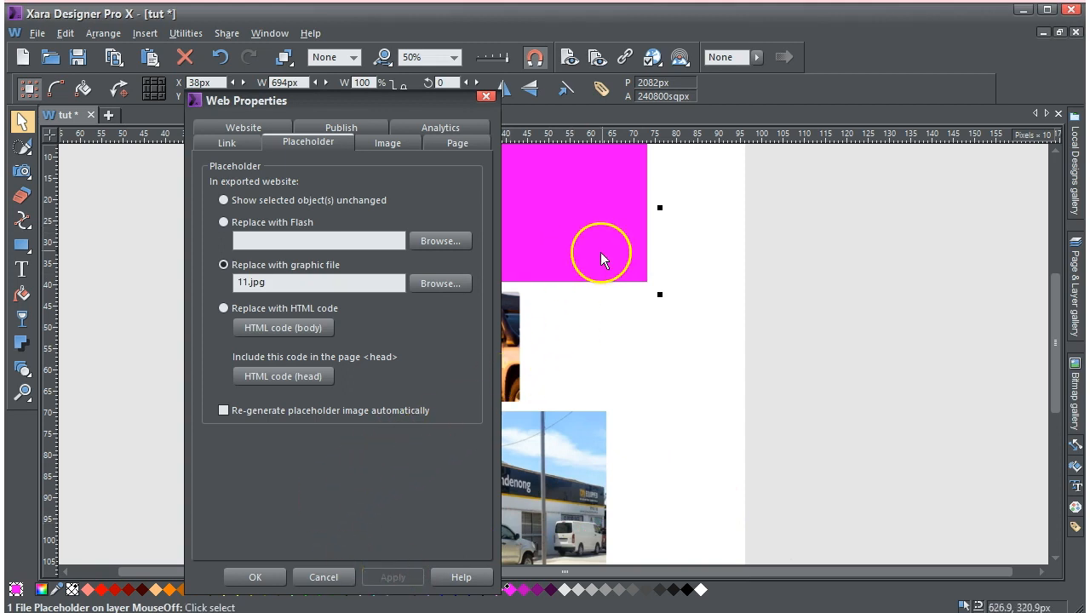
Step: Enable automatic re-generation of the banner's placeholder image, apply it and close the web properties
click(224, 411)
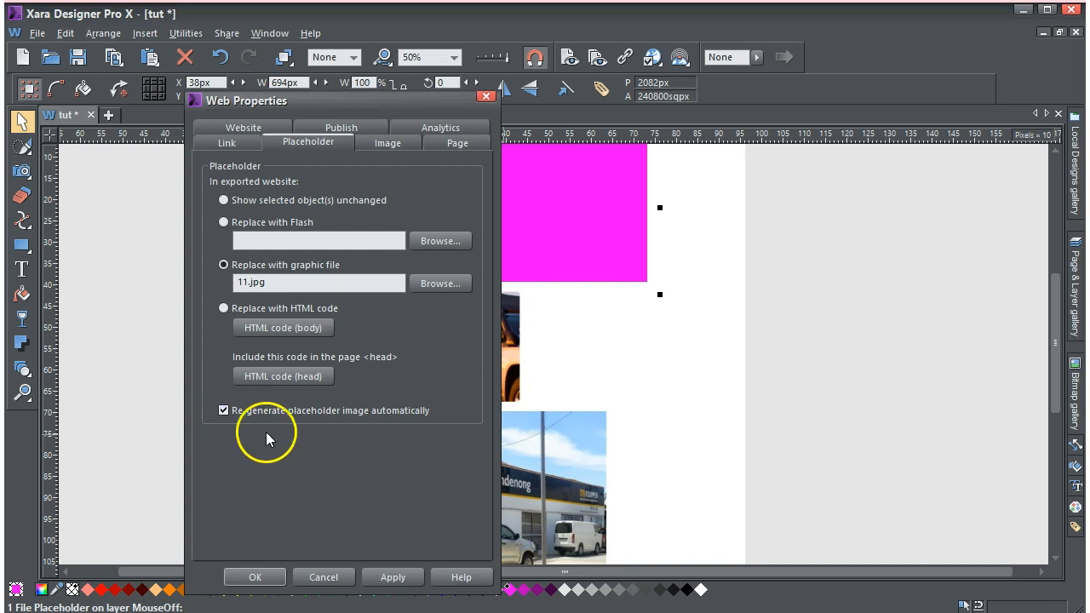
click(396, 579)
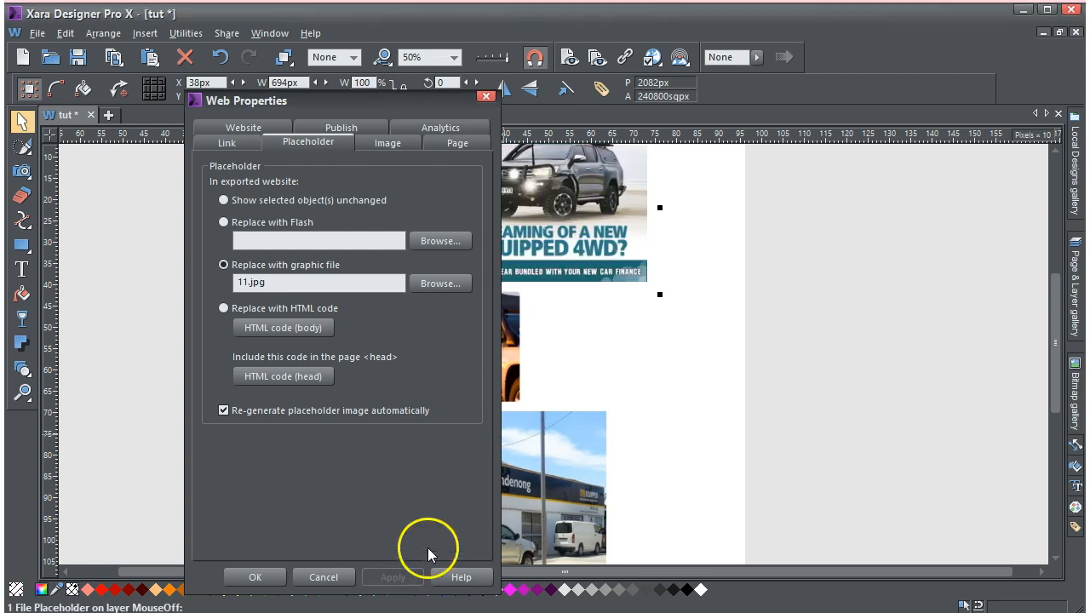
click(486, 97)
Step: Replace the "Find your nearest store" photo with the optimized graphic file 12.jpg as its web placeholder, with automatic placeholder image re-generation enabled
click(462, 331)
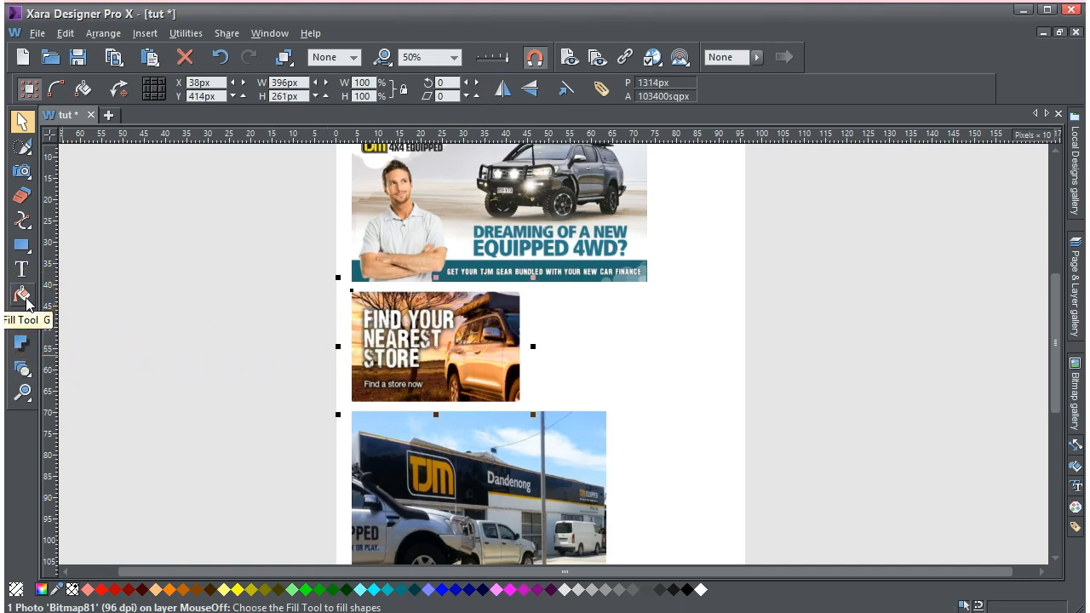
click(23, 295)
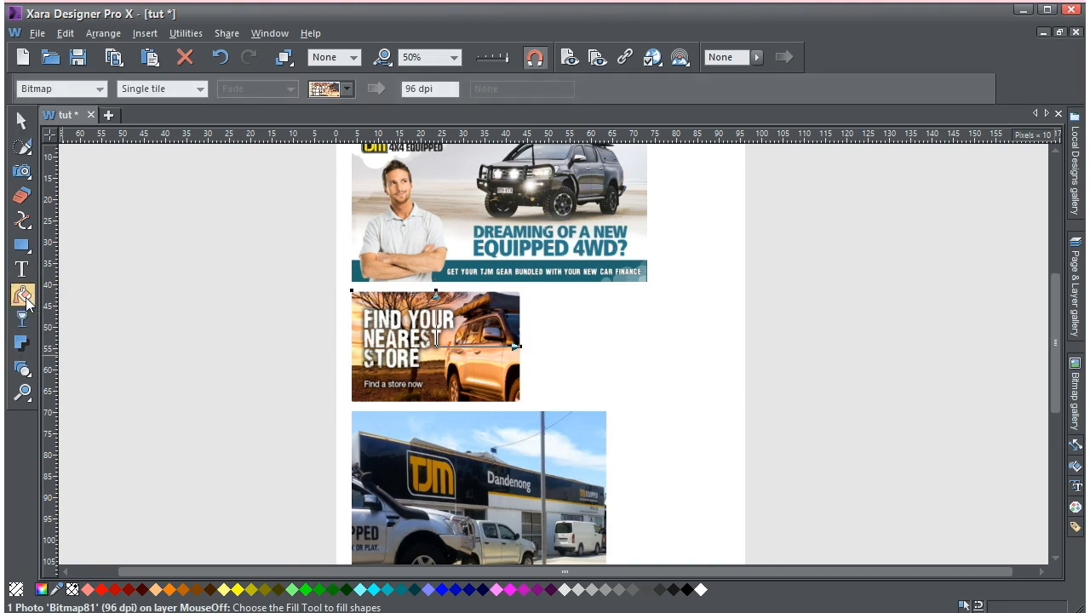
click(22, 121)
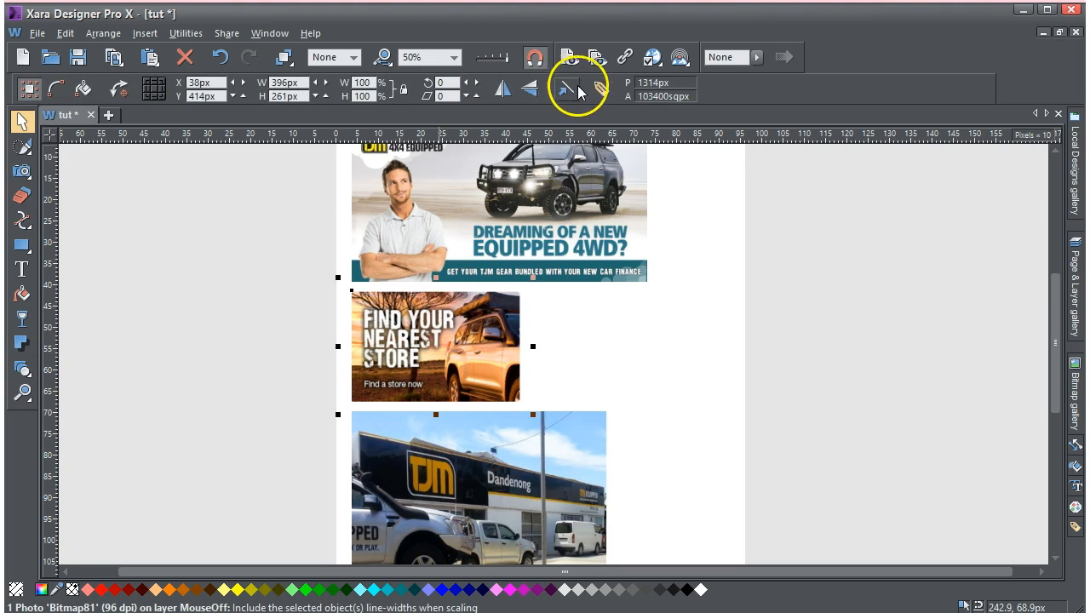
click(631, 60)
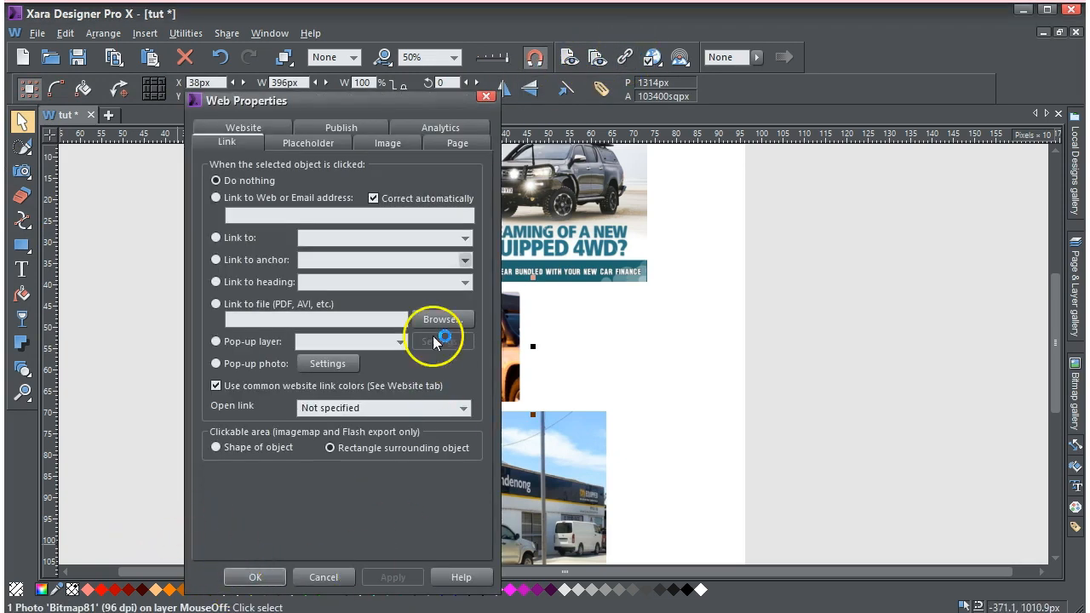
click(314, 142)
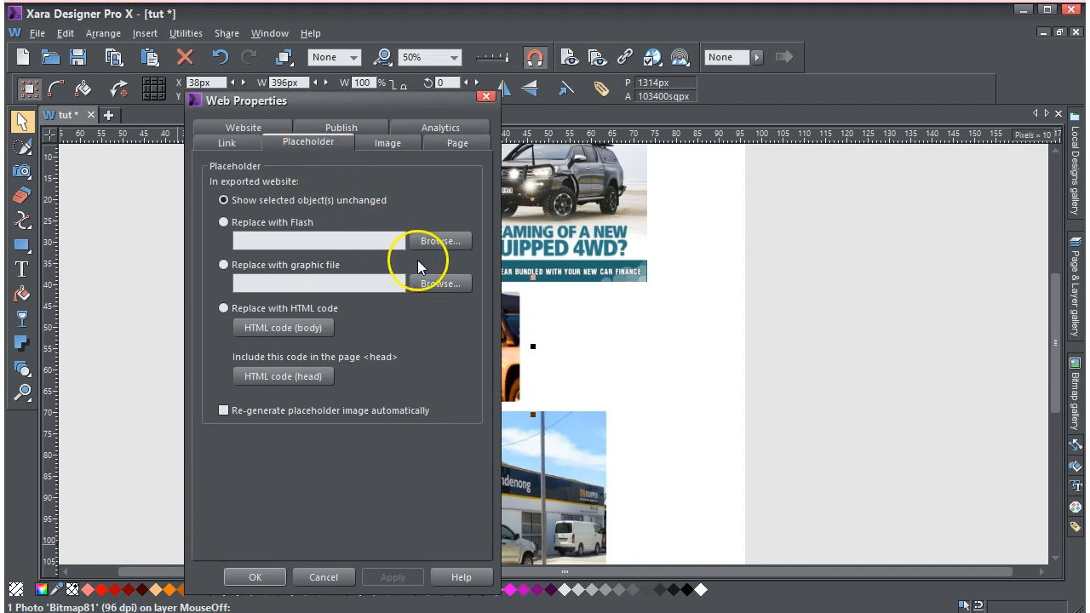
click(434, 285)
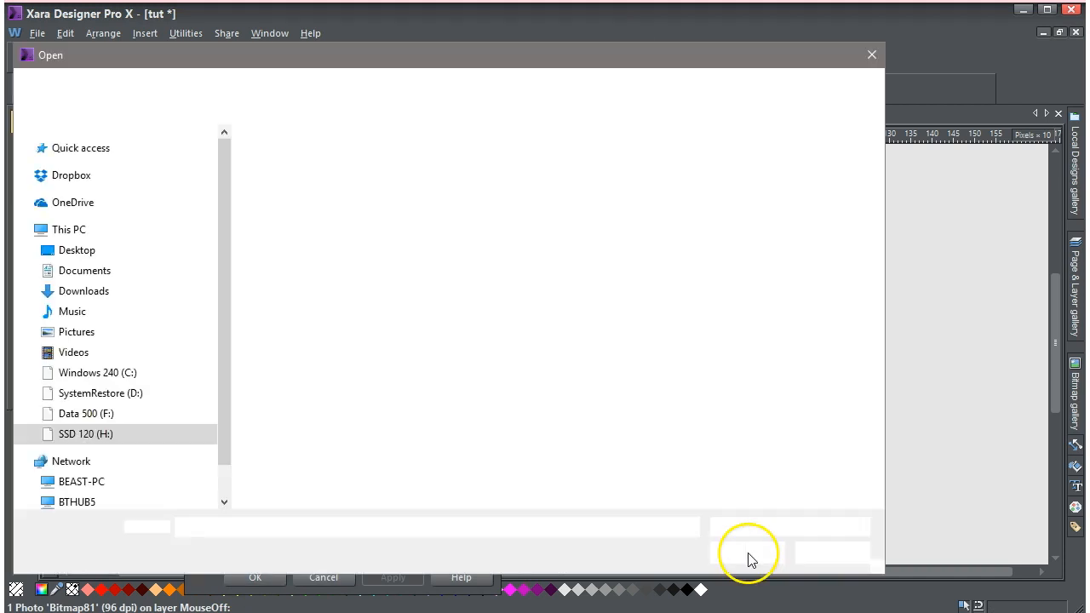
click(380, 170)
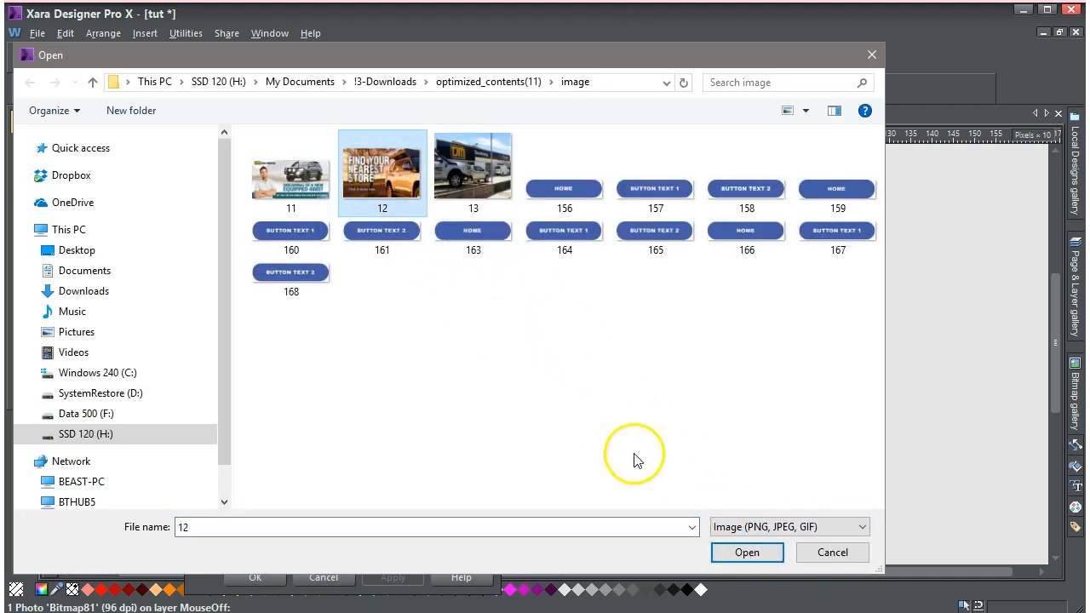
click(747, 552)
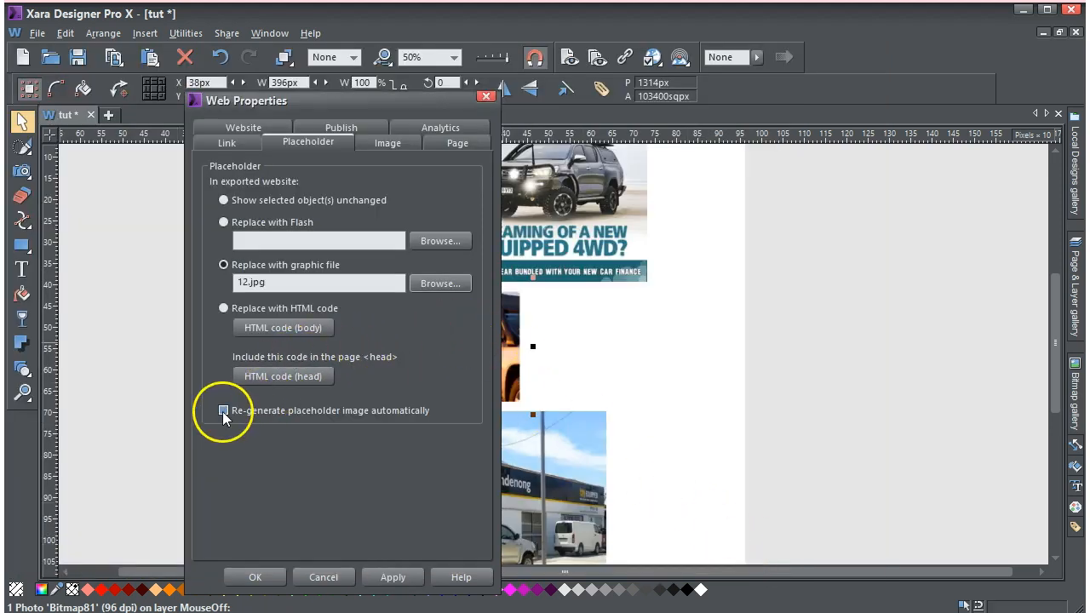
click(397, 577)
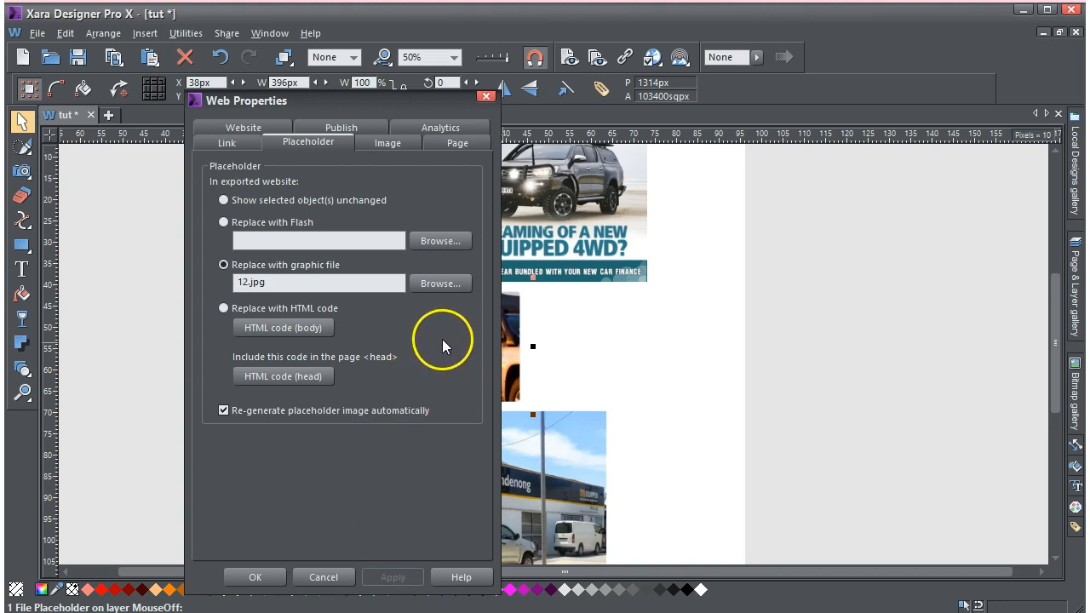
click(255, 577)
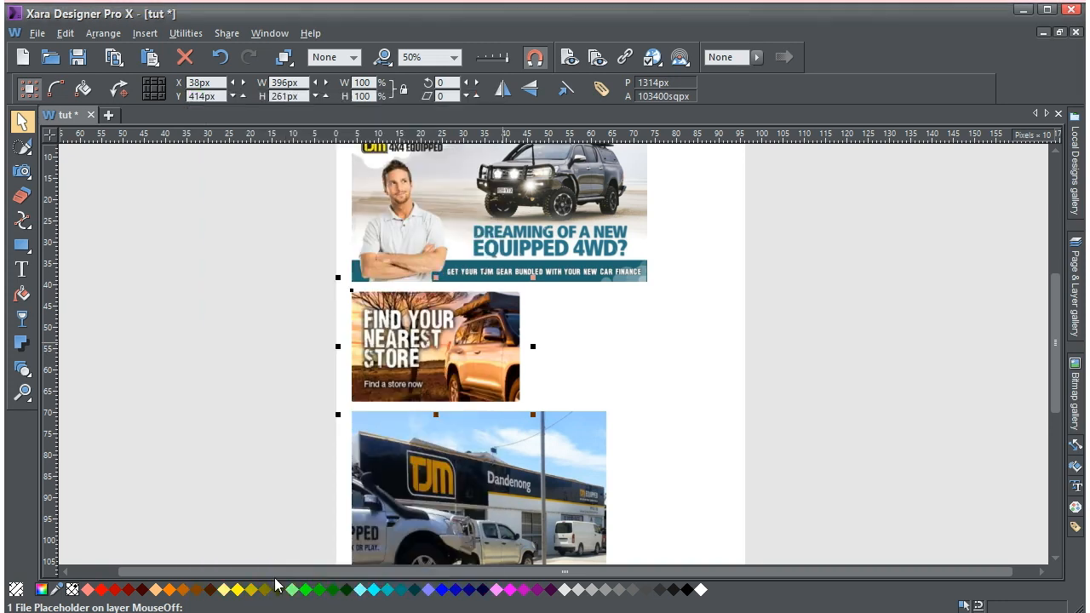
Step: Replace the Dandenong storefront photo with the optimized graphic file 13.jpg as its web placeholder and apply the web properties
click(464, 515)
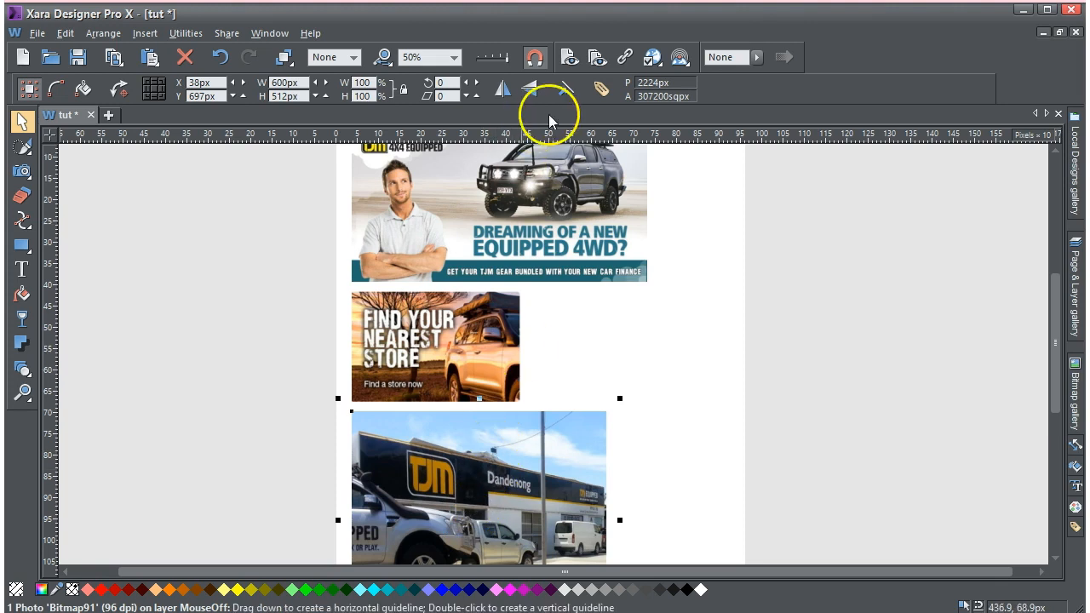
click(625, 58)
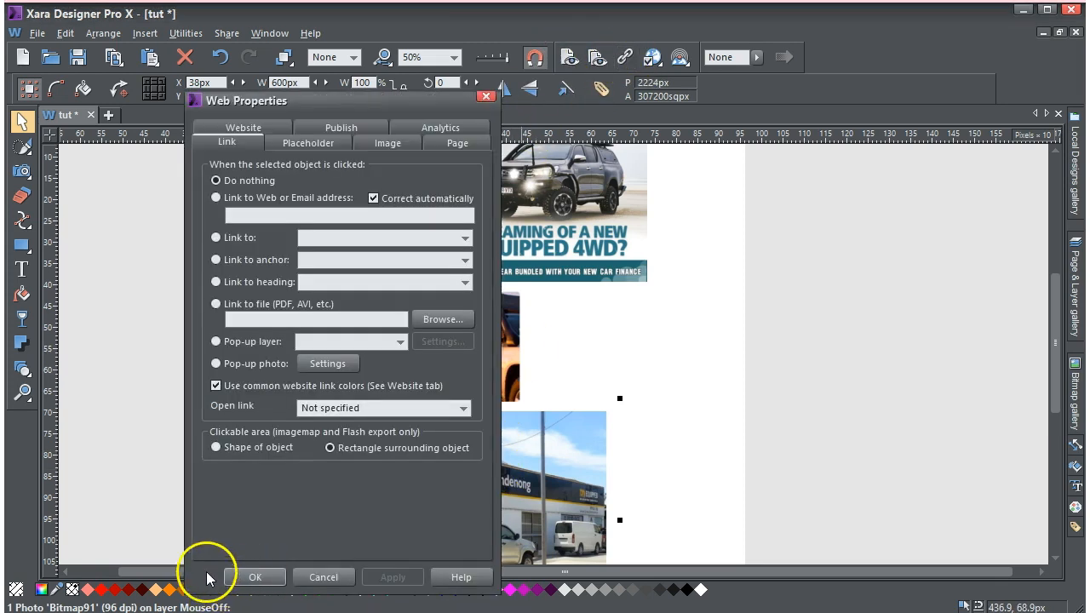
click(320, 145)
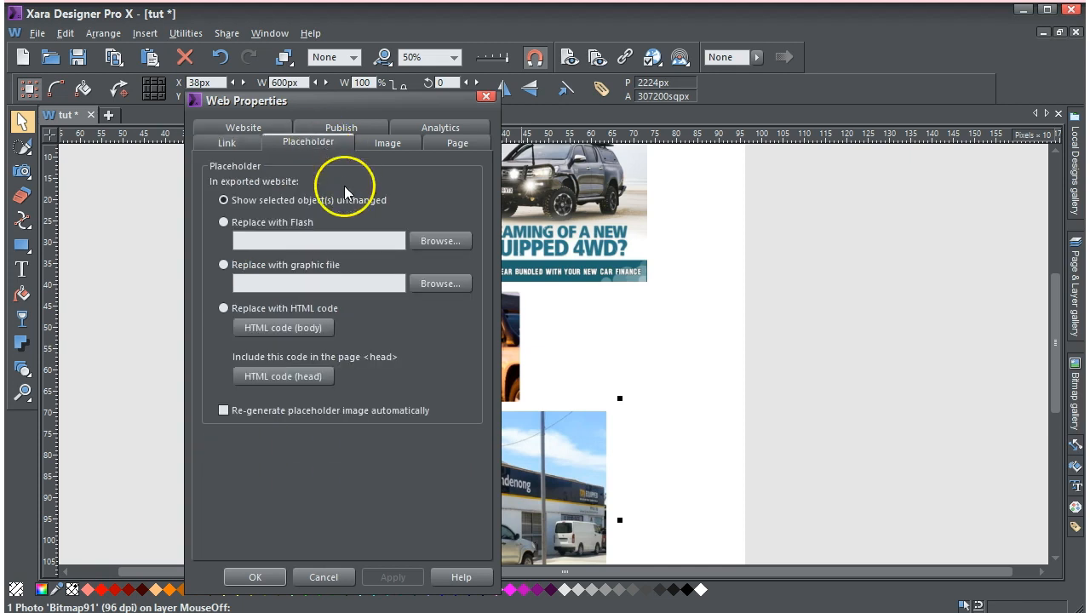
click(436, 284)
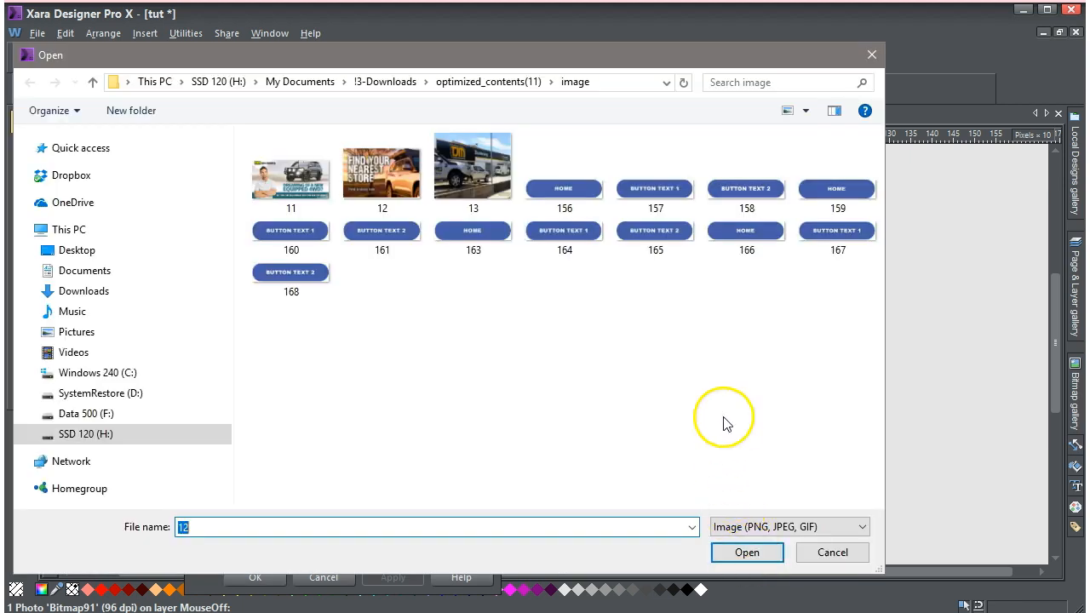
click(487, 187)
click(746, 553)
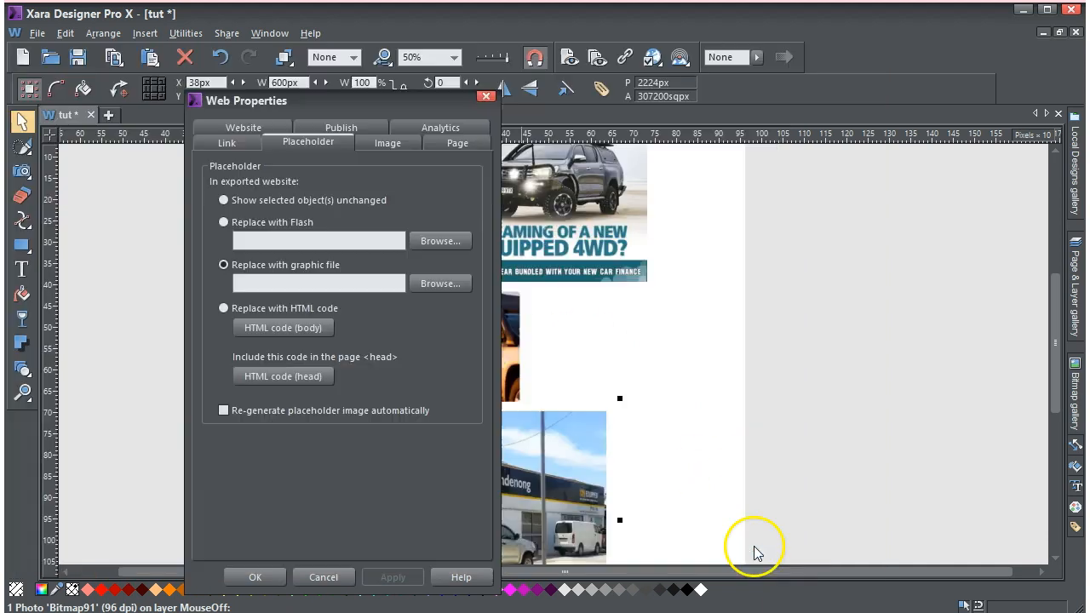
click(412, 578)
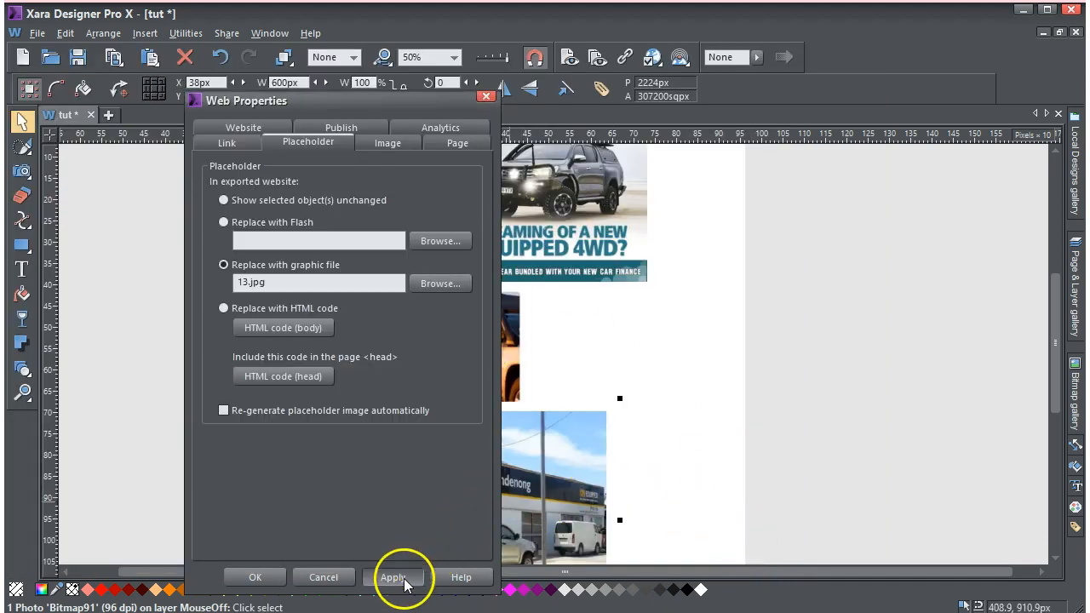
click(272, 580)
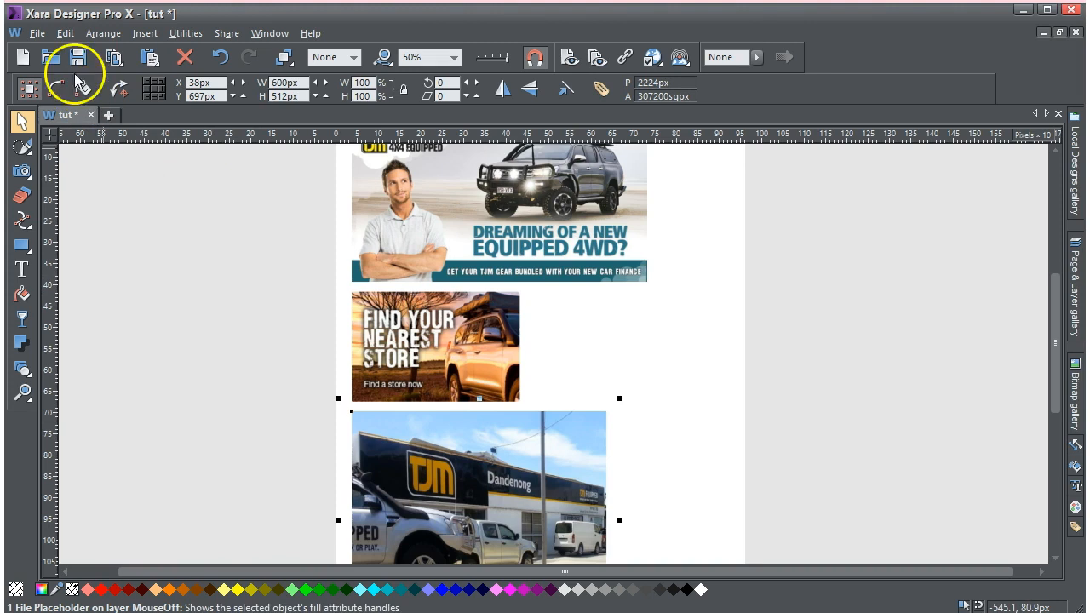
Step: Publish the updated website to the web and dismiss the publishing dialog when the upload finishes
click(38, 32)
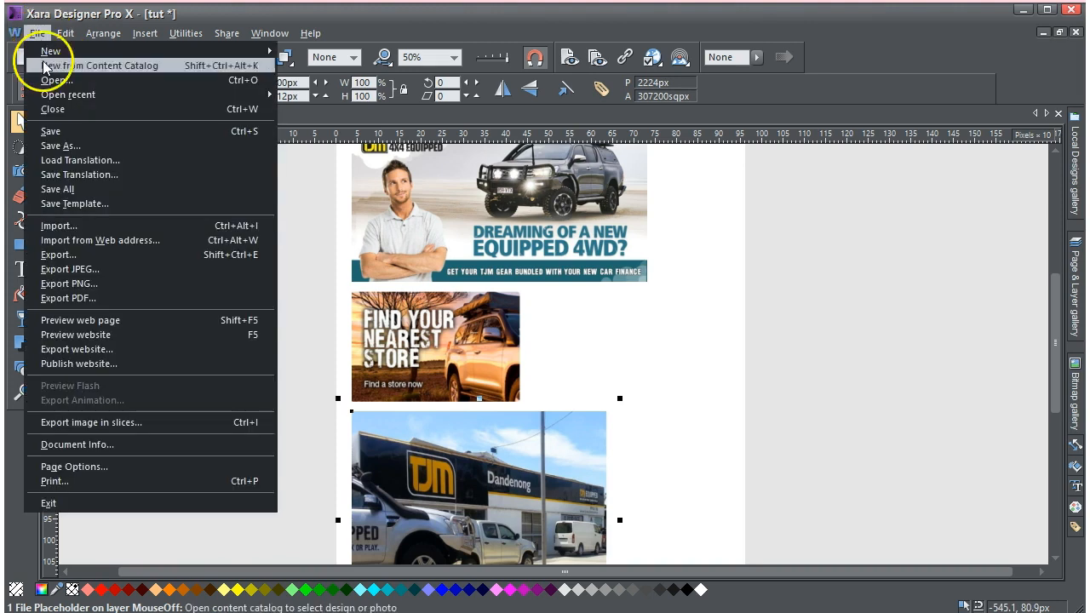
click(82, 364)
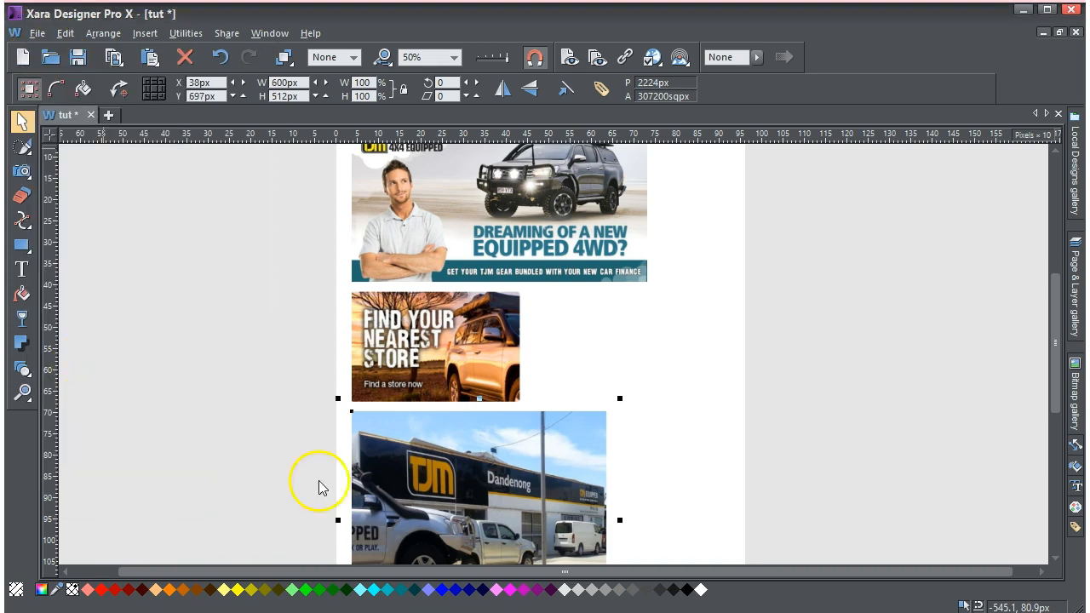
click(316, 483)
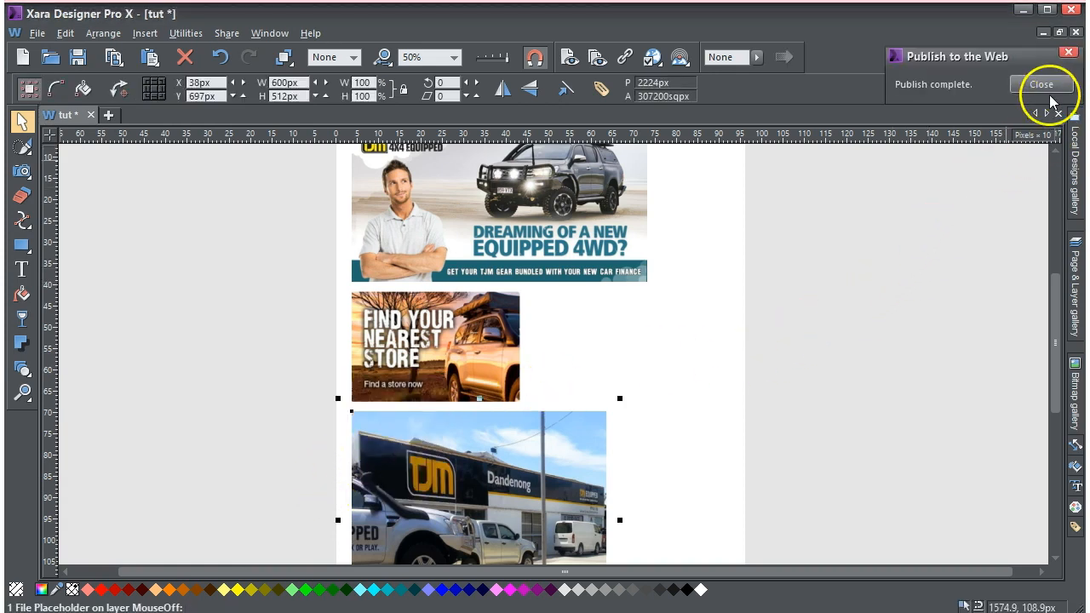
click(1043, 85)
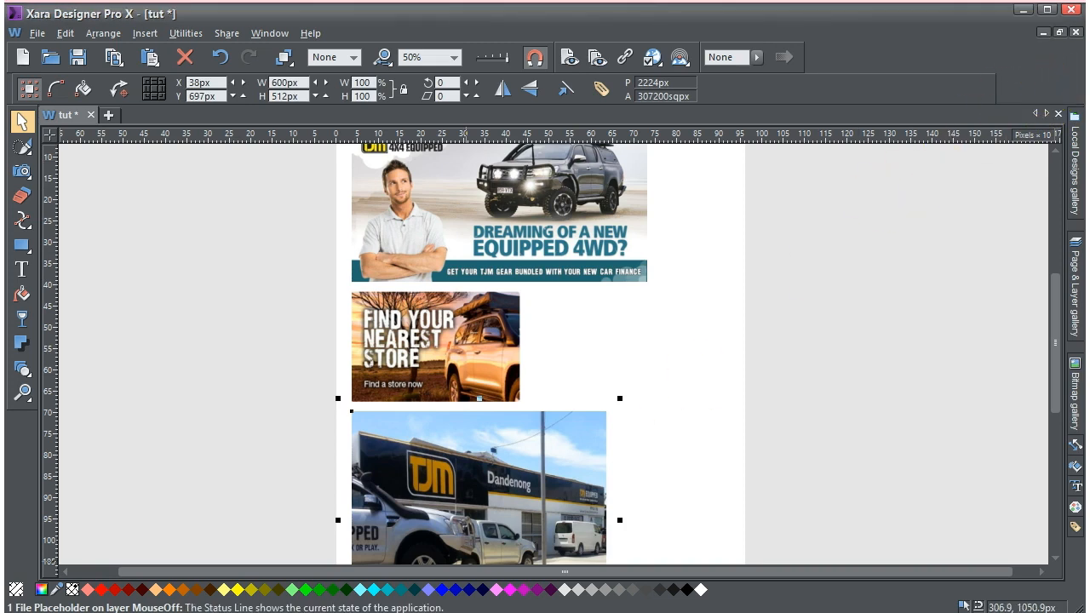
key(alt+Tab)
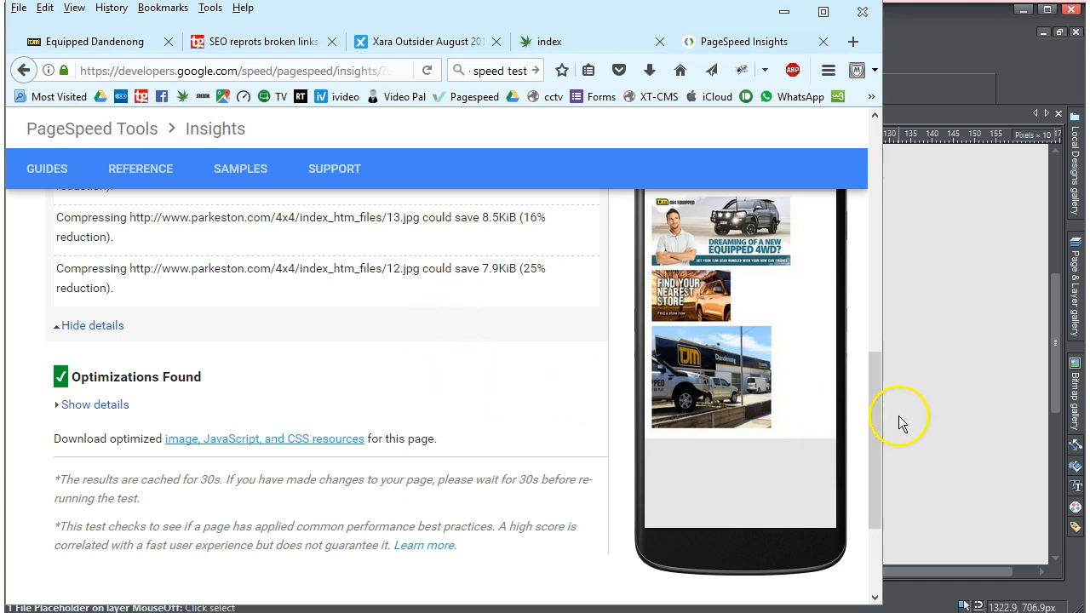
drag(874, 426, 867, 332)
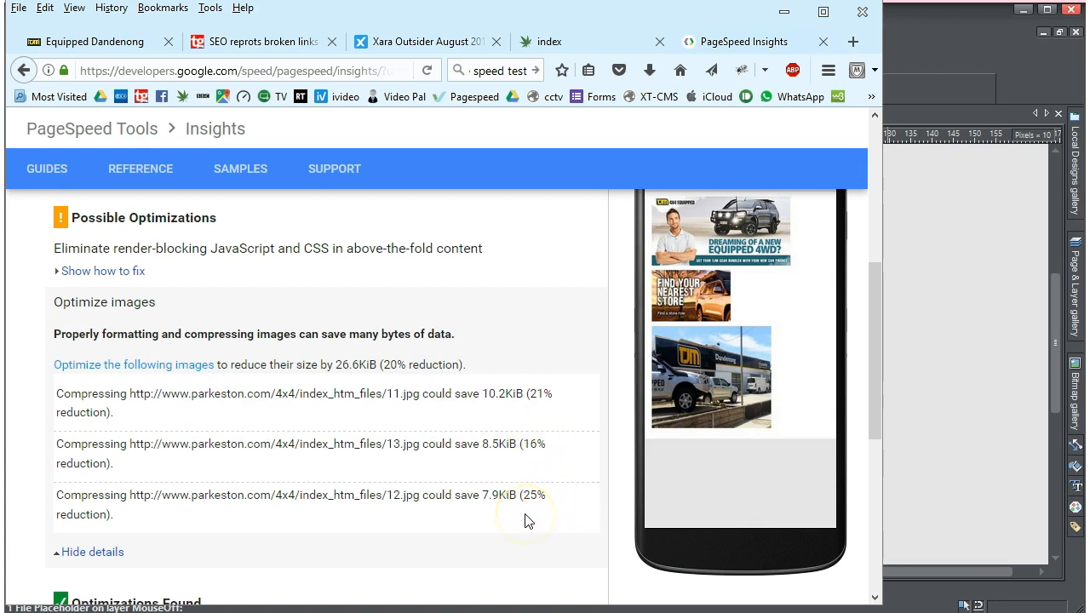
drag(876, 414, 878, 219)
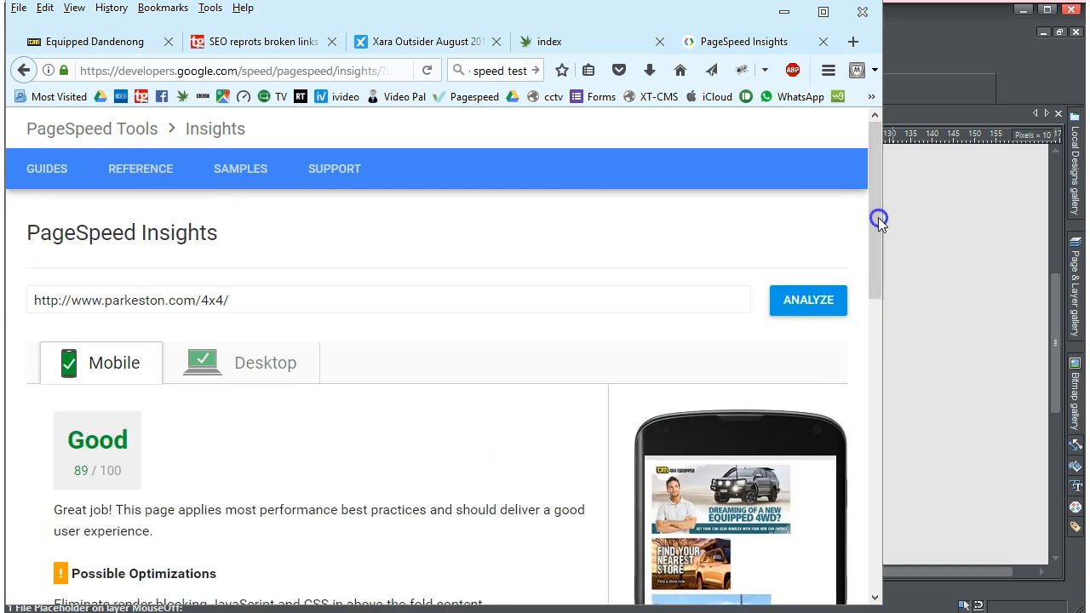
click(809, 303)
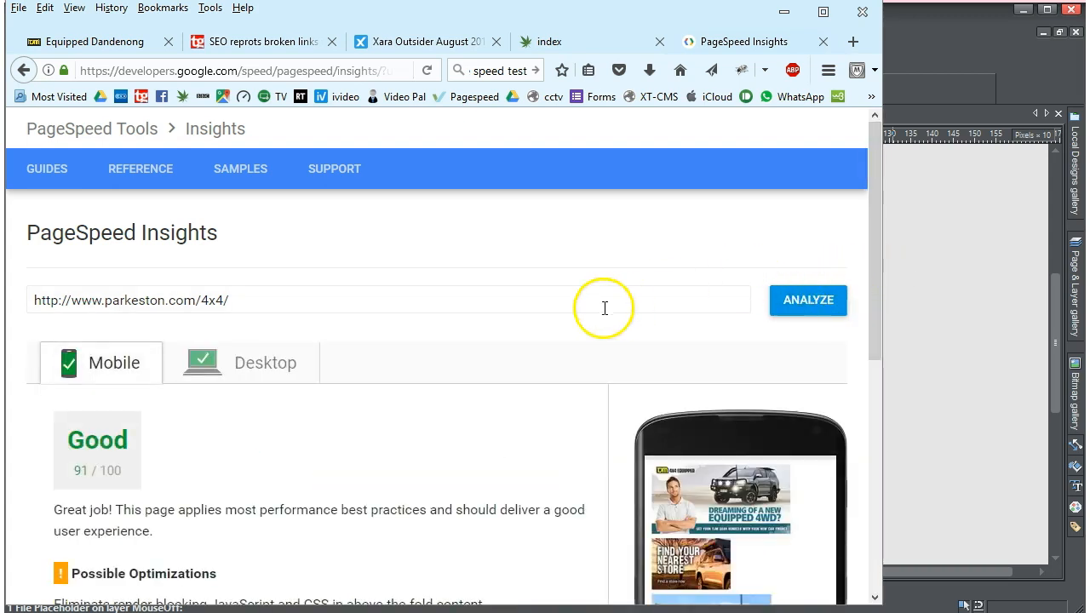
click(277, 364)
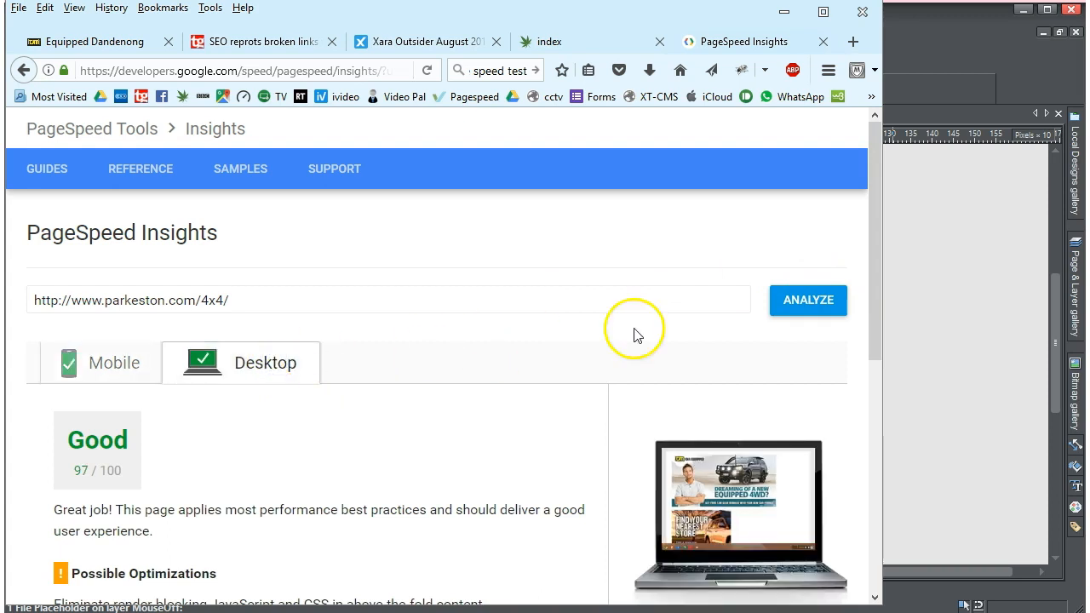
drag(871, 255, 871, 371)
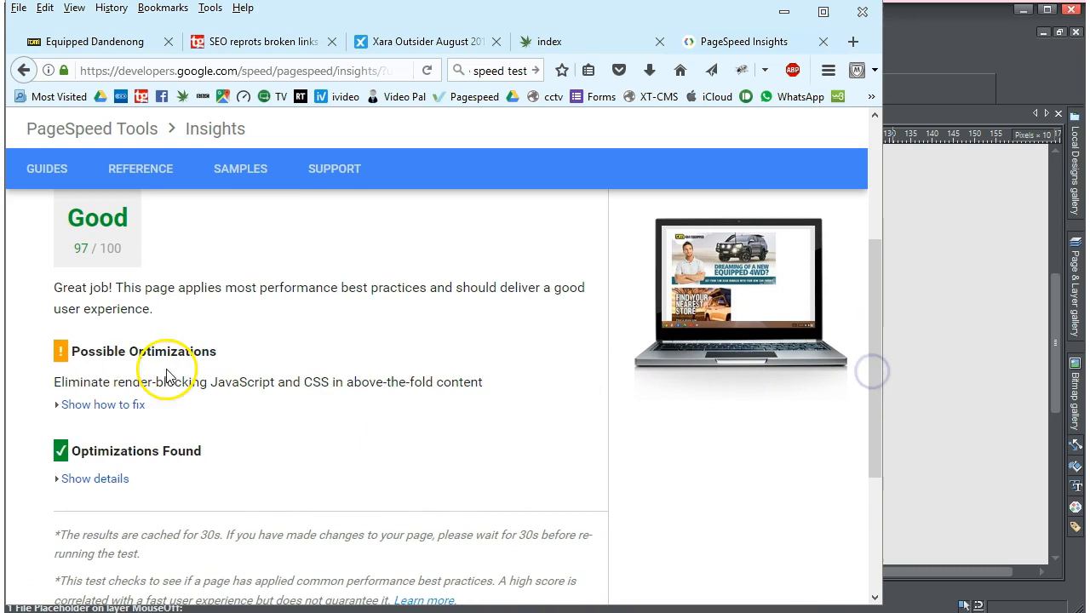